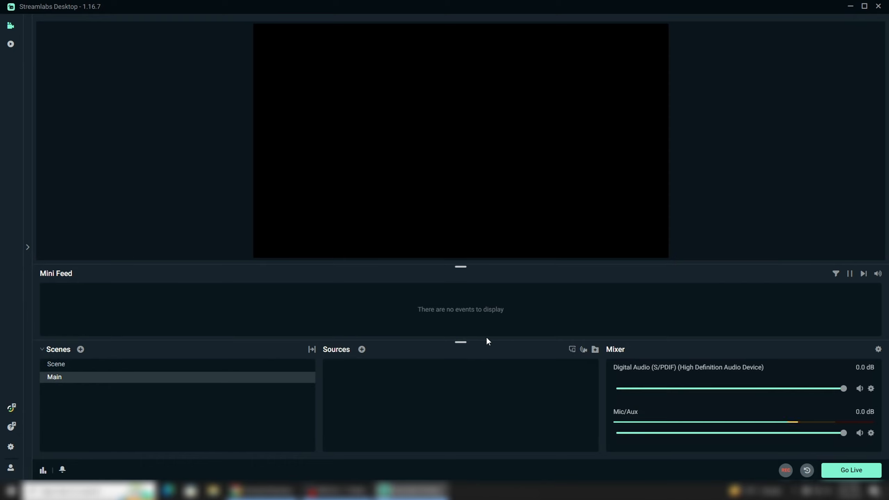
Step: Delete the scene named Scene from the scene list and confirm its removal
{"action": "left_click", "coordinate": [307, 364]}
{"action": "left_click", "coordinate": [307, 365]}
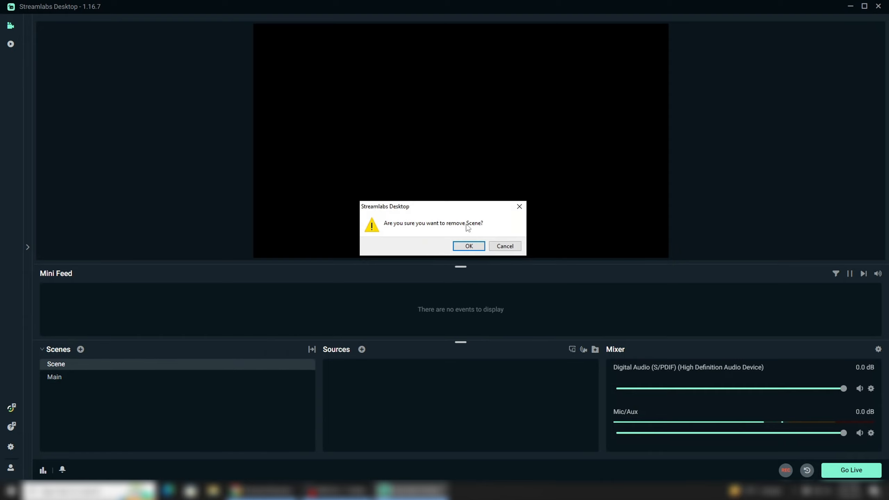
{"action": "left_click", "coordinate": [468, 246]}
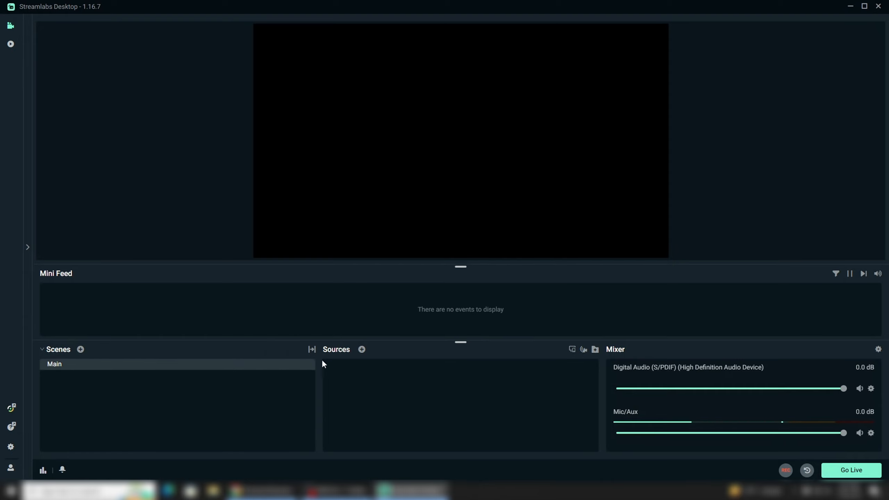
Step: Try to delete the remaining Main scene
{"action": "left_click", "coordinate": [304, 367]}
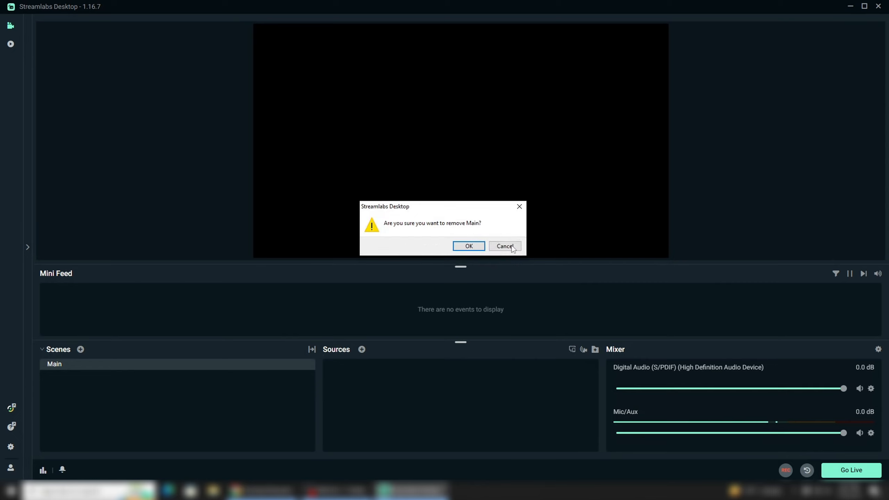
{"action": "left_click", "coordinate": [468, 246]}
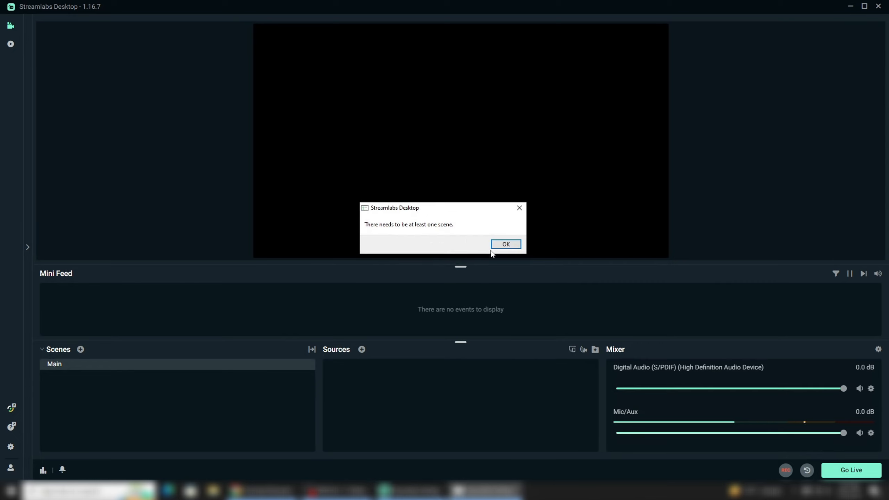
{"action": "left_click", "coordinate": [505, 245]}
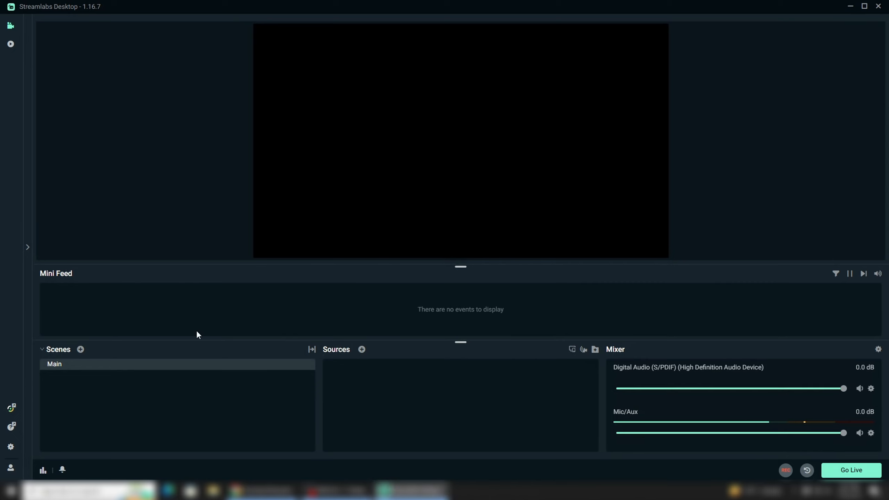
Step: Create a scene named "For Gaming" and make it the active scene
{"action": "left_click", "coordinate": [81, 349]}
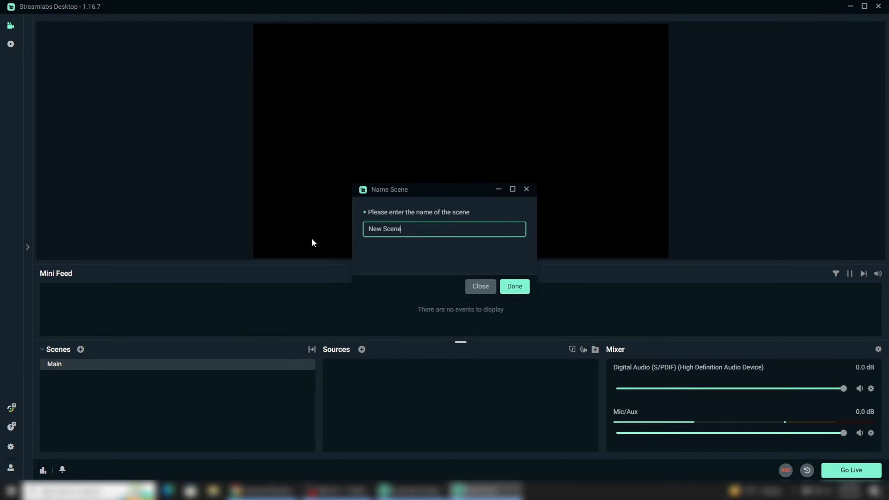
{"action": "left_click_drag", "start_coordinate": [410, 234], "coordinate": [370, 234]}
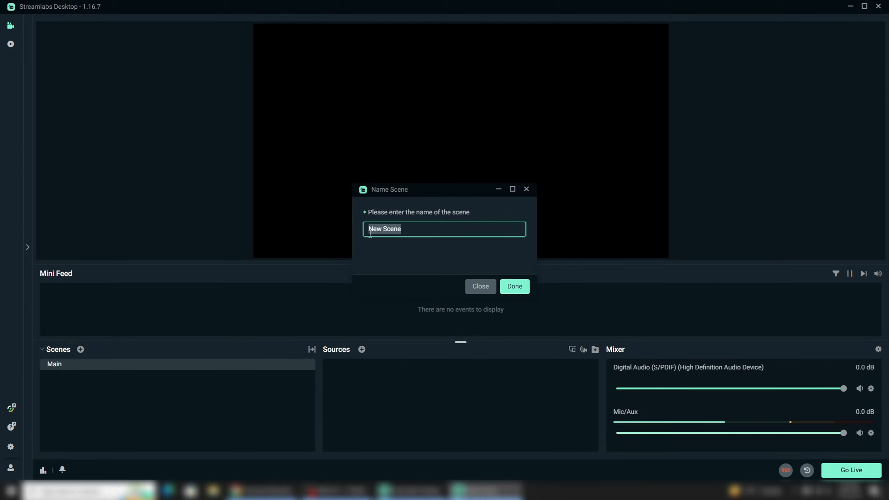
{"action": "type", "text": "Ga"}
{"action": "key", "text": "BackSpace"}
{"action": "key", "text": "BackSpace"}
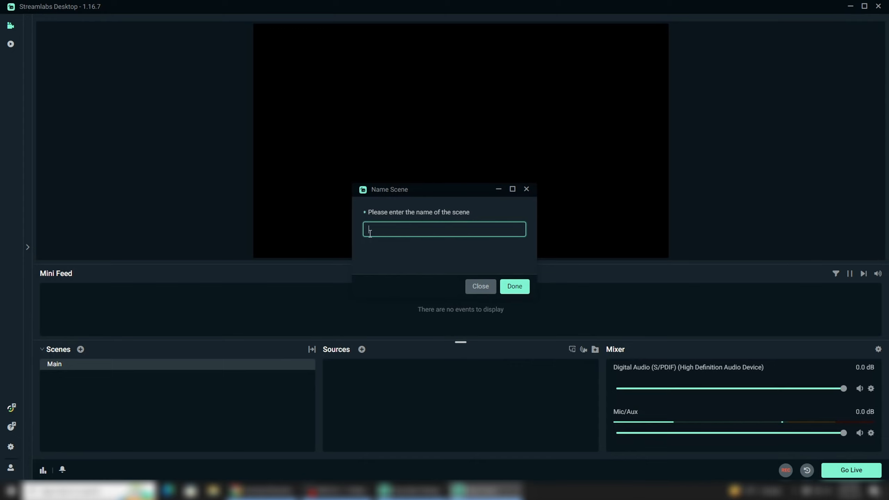
{"action": "type", "text": "For Gaming"}
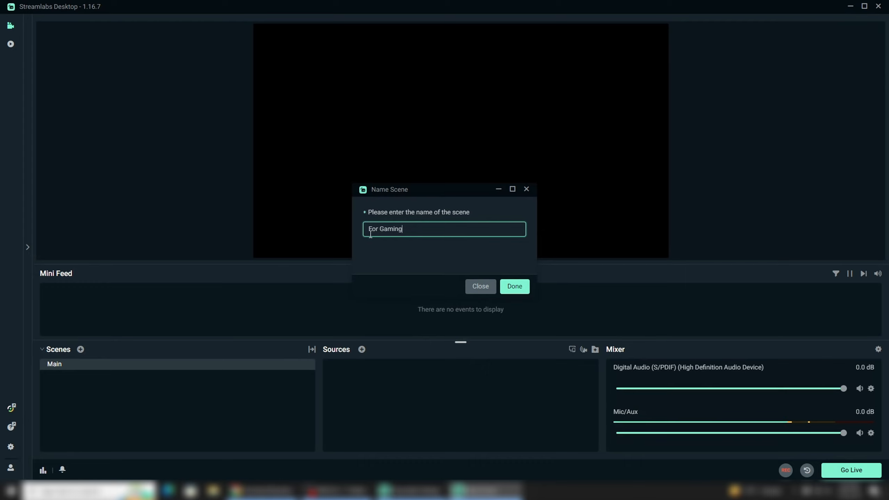
{"action": "left_click", "coordinate": [510, 287]}
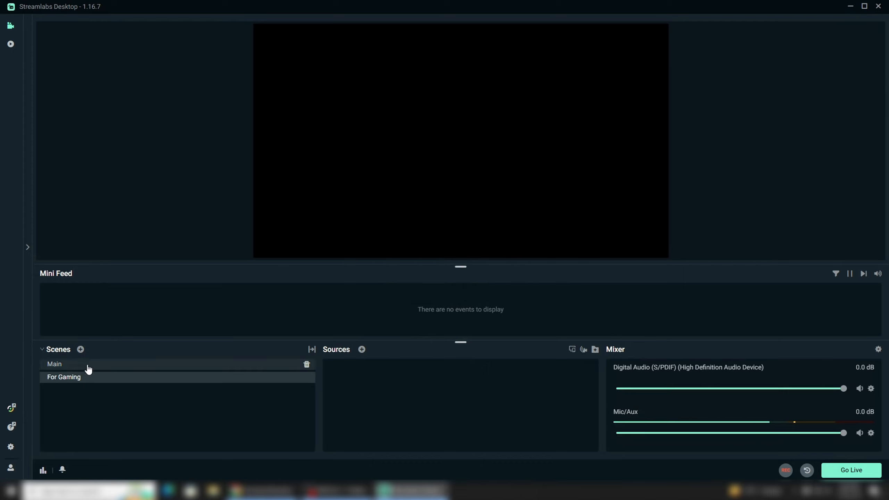
{"action": "left_click", "coordinate": [89, 365]}
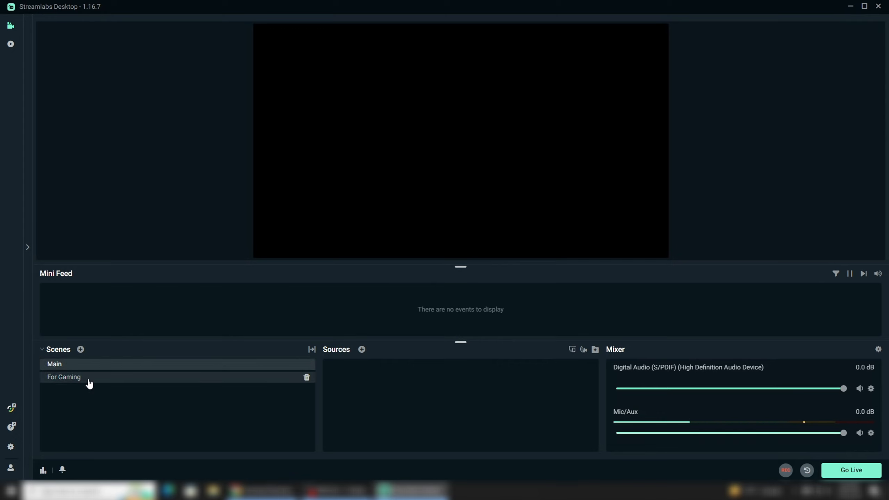
{"action": "left_click", "coordinate": [88, 380]}
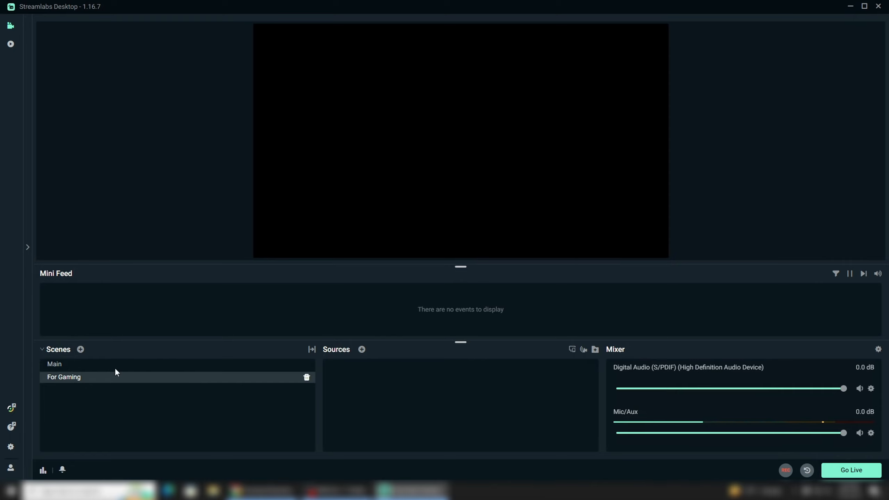
Step: Add an Audio Input Capture source to the For Gaming scene, keeping its default name and audio settings
{"action": "left_click", "coordinate": [362, 349]}
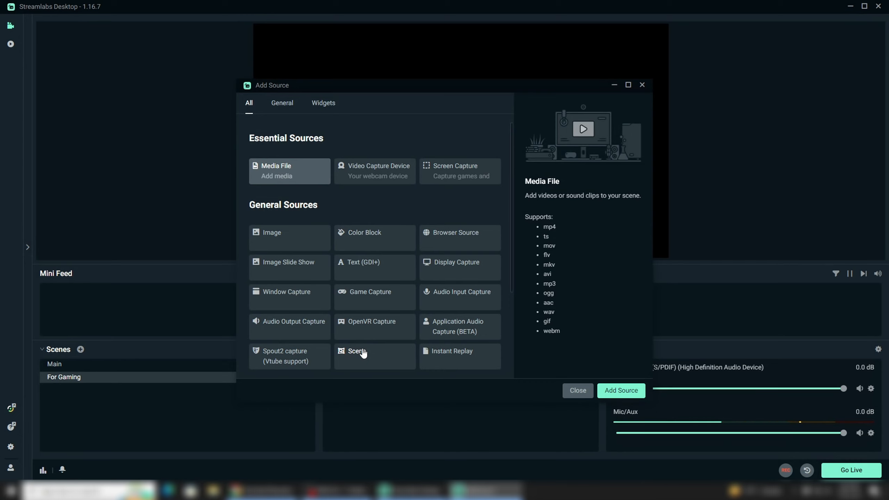
{"action": "scroll", "coordinate": [363, 353], "scroll_direction": "down", "scroll_amount": 1}
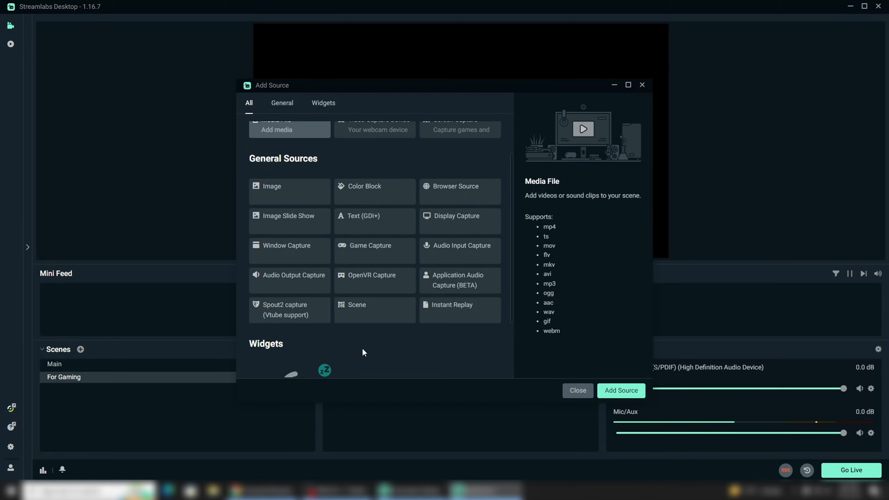
{"action": "left_click", "coordinate": [457, 259]}
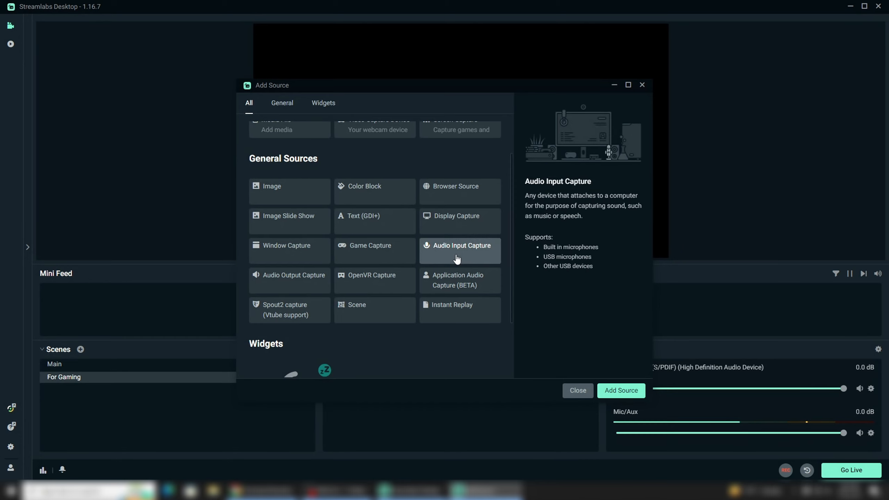
{"action": "scroll", "coordinate": [454, 261], "scroll_direction": "up", "scroll_amount": 1}
{"action": "scroll", "coordinate": [454, 260], "scroll_direction": "down", "scroll_amount": 2}
{"action": "left_click", "coordinate": [614, 391]}
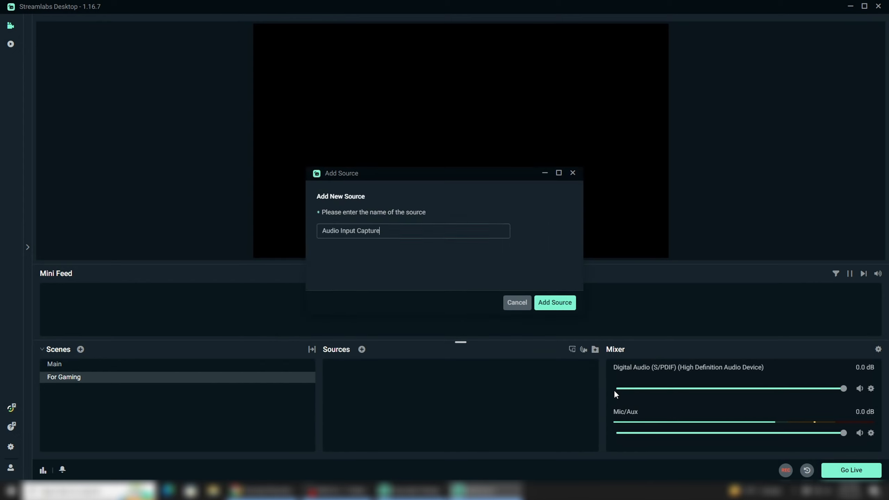
{"action": "left_click", "coordinate": [551, 308]}
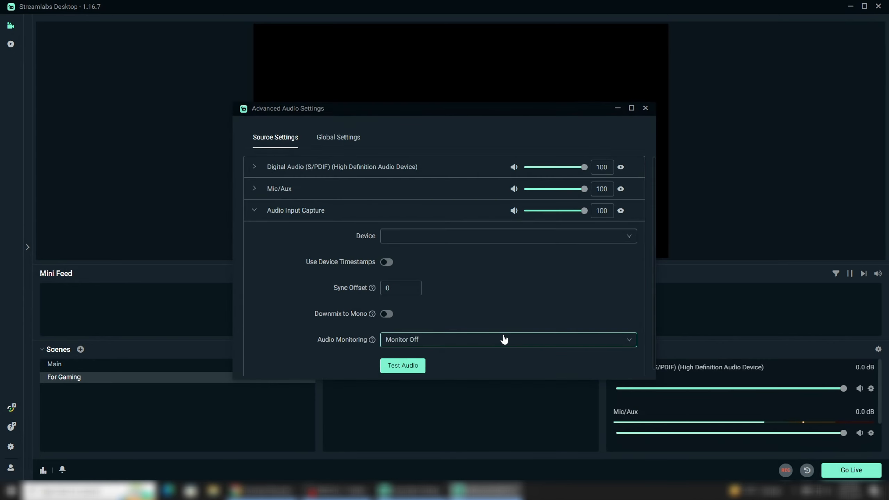
{"action": "scroll", "coordinate": [491, 315], "scroll_direction": "down", "scroll_amount": 1}
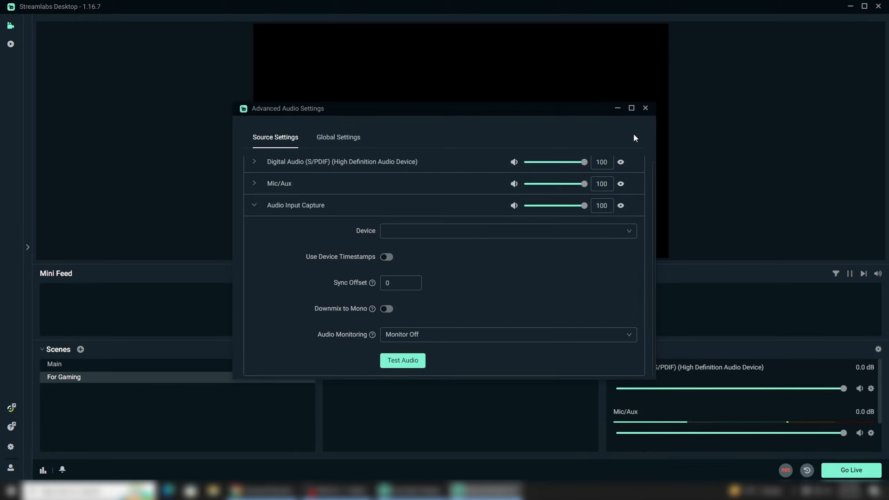
{"action": "left_click", "coordinate": [647, 109]}
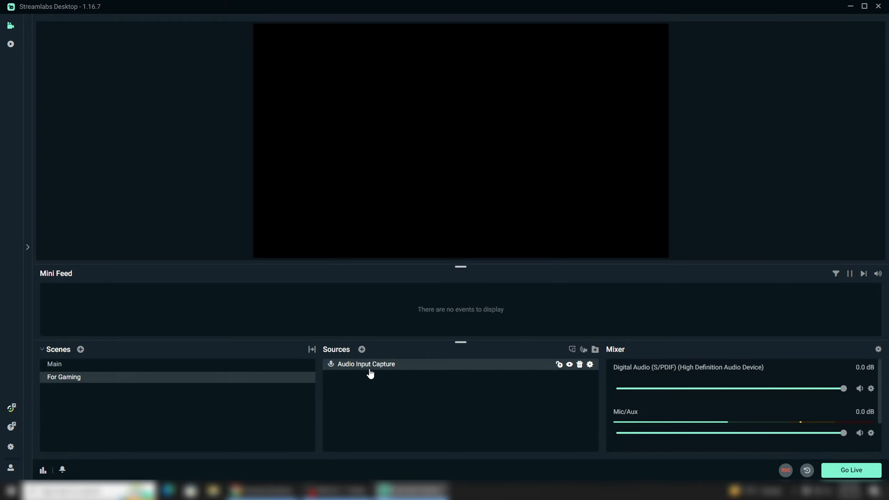
Step: Add an Audio Output Capture source to the For Gaming scene, keeping its default name and audio settings
{"action": "left_click", "coordinate": [362, 350]}
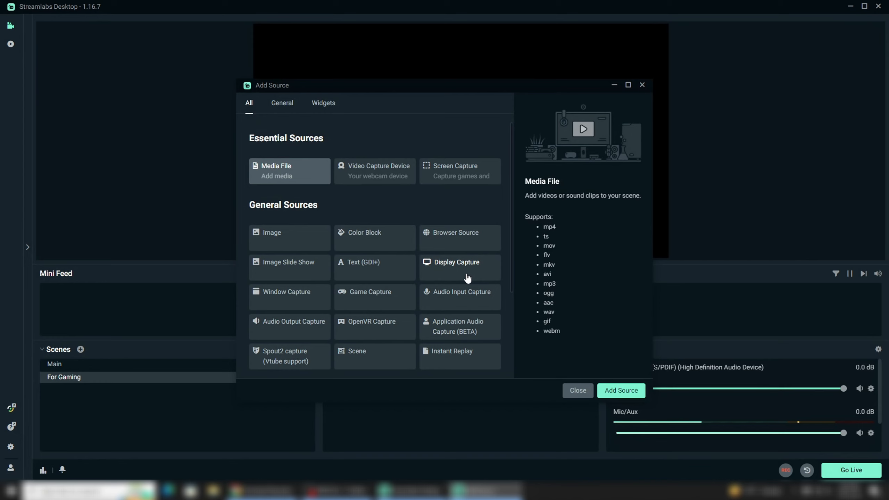
{"action": "scroll", "coordinate": [455, 315], "scroll_direction": "down", "scroll_amount": 1}
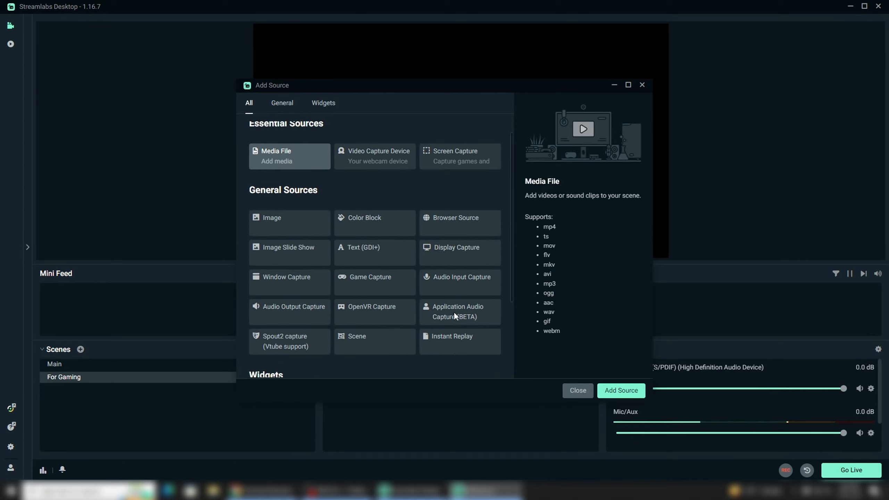
{"action": "scroll", "coordinate": [454, 313], "scroll_direction": "down", "scroll_amount": 2}
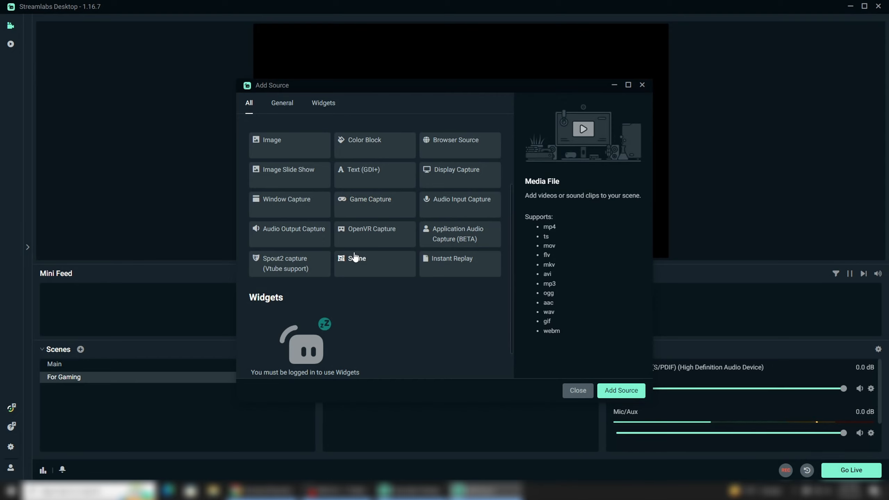
{"action": "left_click", "coordinate": [280, 238]}
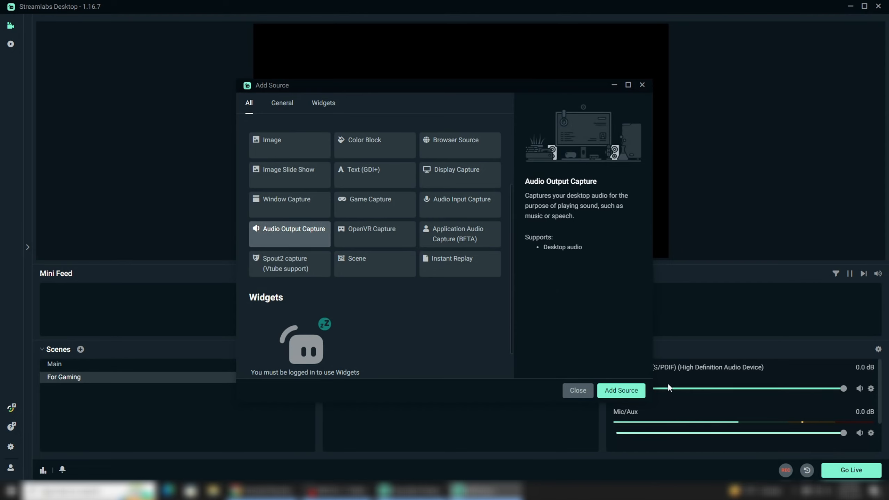
{"action": "left_click", "coordinate": [626, 395]}
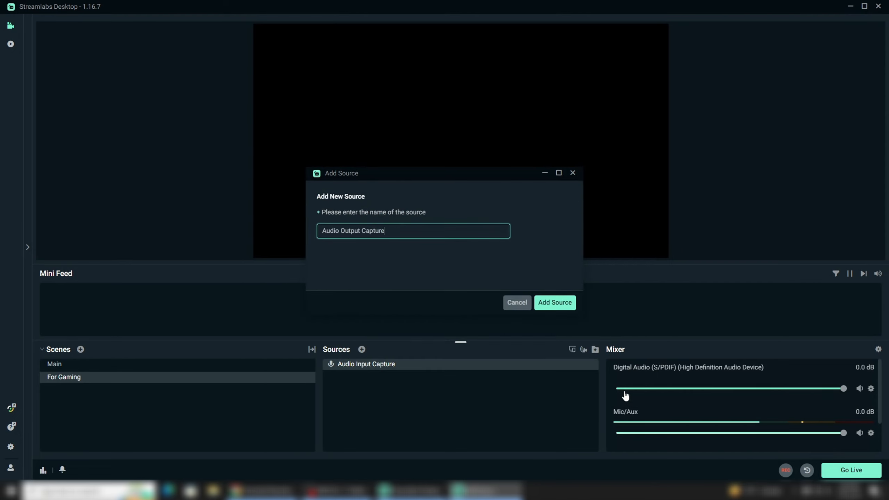
{"action": "left_click", "coordinate": [564, 304]}
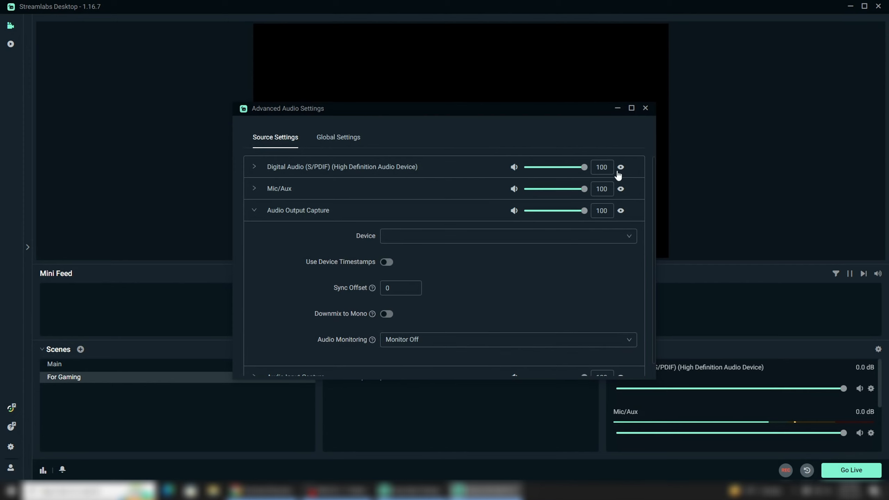
{"action": "left_click", "coordinate": [352, 140]}
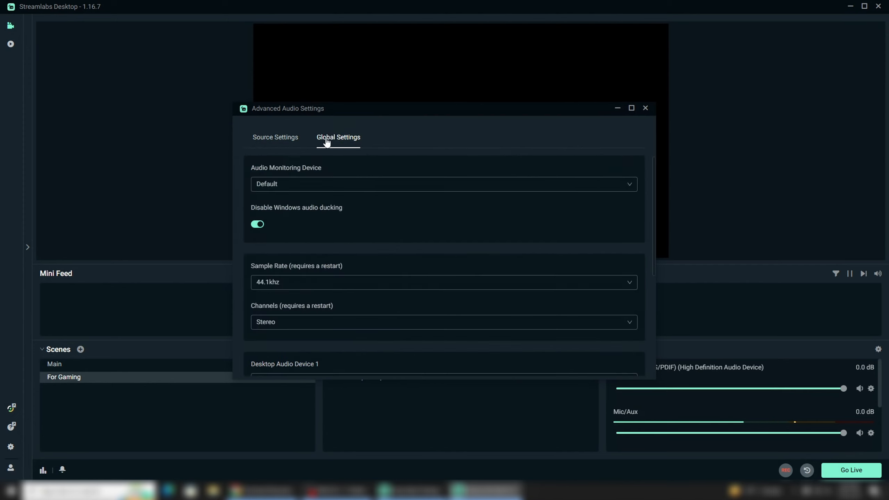
{"action": "left_click", "coordinate": [296, 140]}
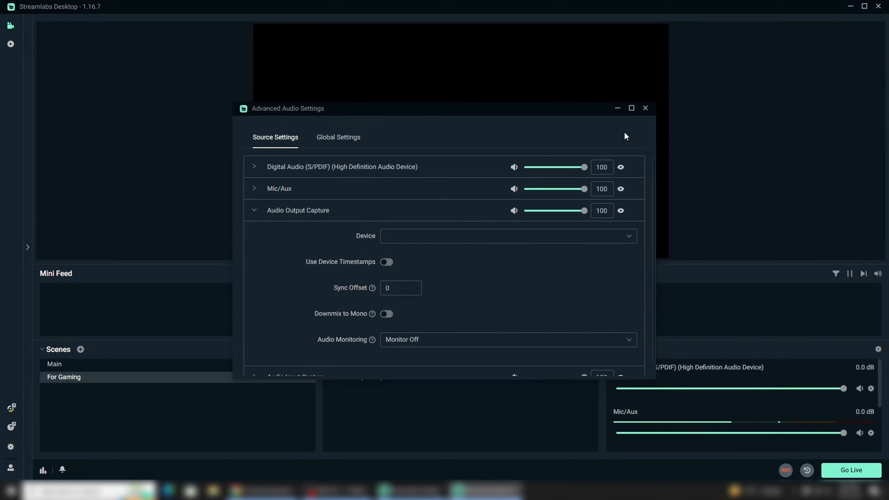
{"action": "left_click", "coordinate": [646, 110]}
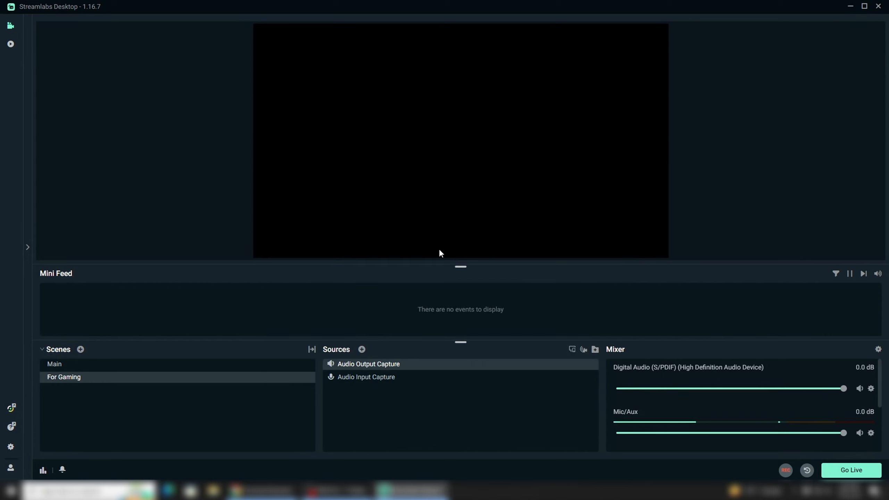
Step: Add a Game Capture source to the For Gaming scene with its default name and capture settings
{"action": "left_click", "coordinate": [361, 349]}
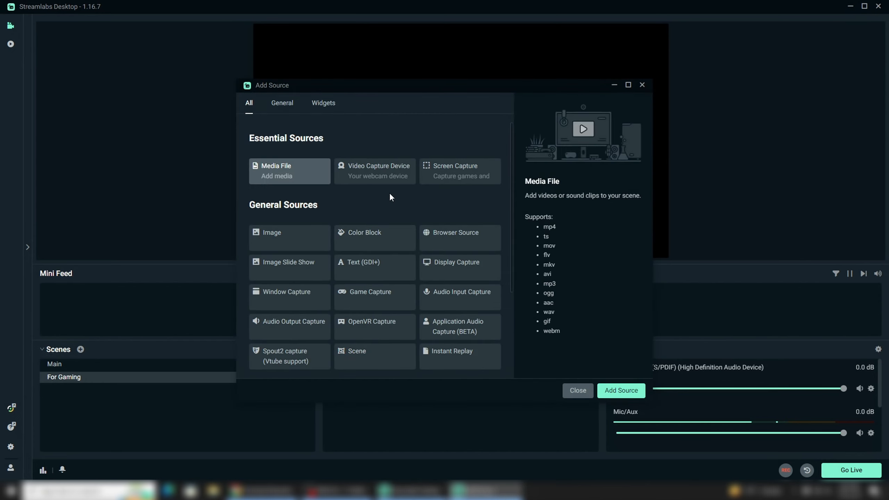
{"action": "left_click", "coordinate": [378, 307]}
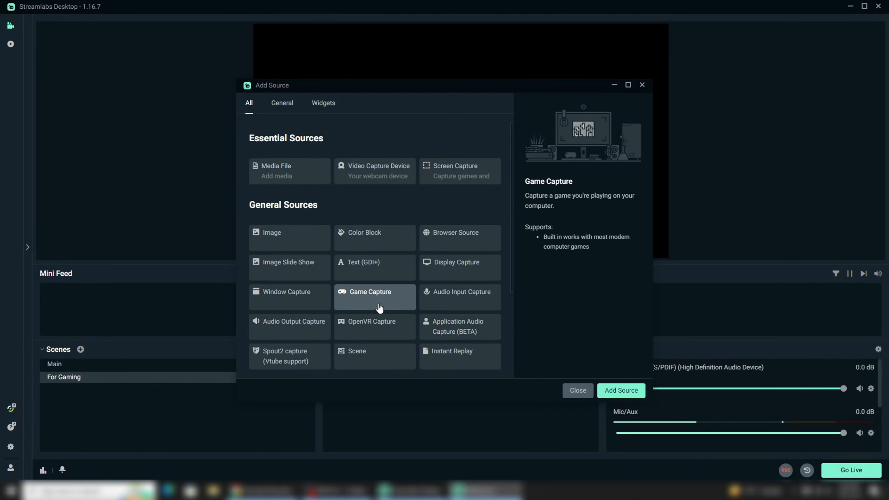
{"action": "left_click", "coordinate": [622, 390]}
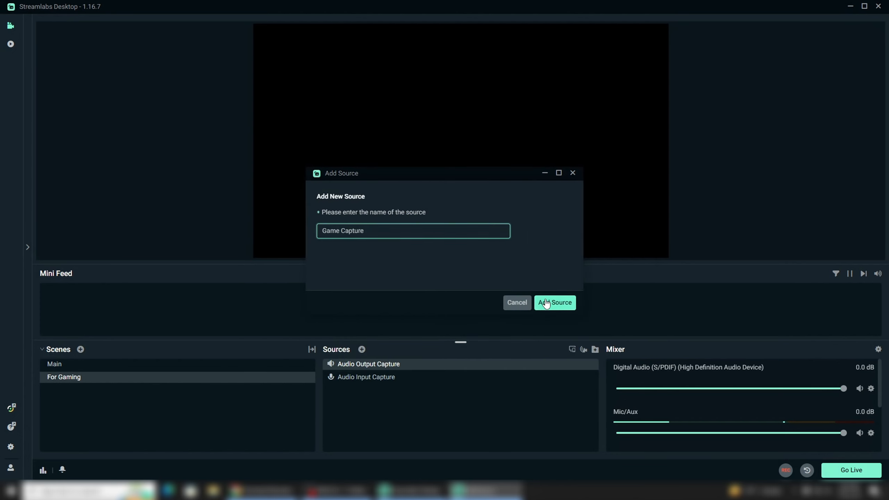
{"action": "left_click", "coordinate": [546, 303]}
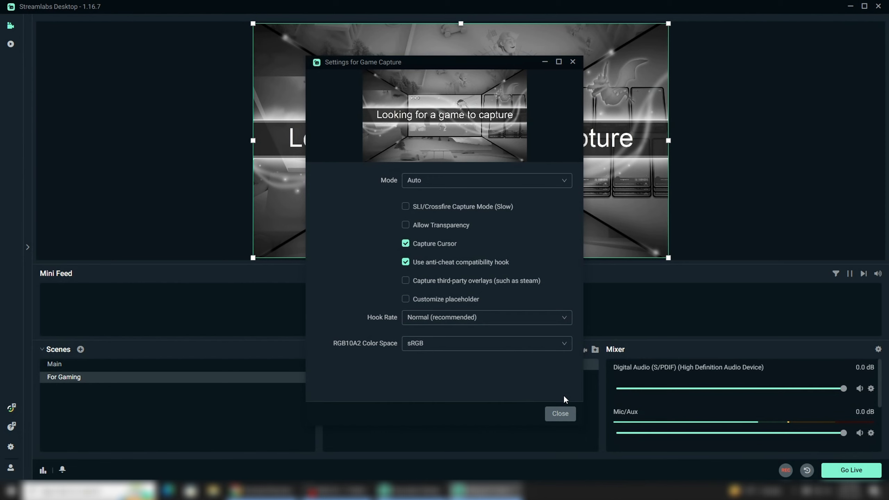
{"action": "left_click", "coordinate": [568, 416]}
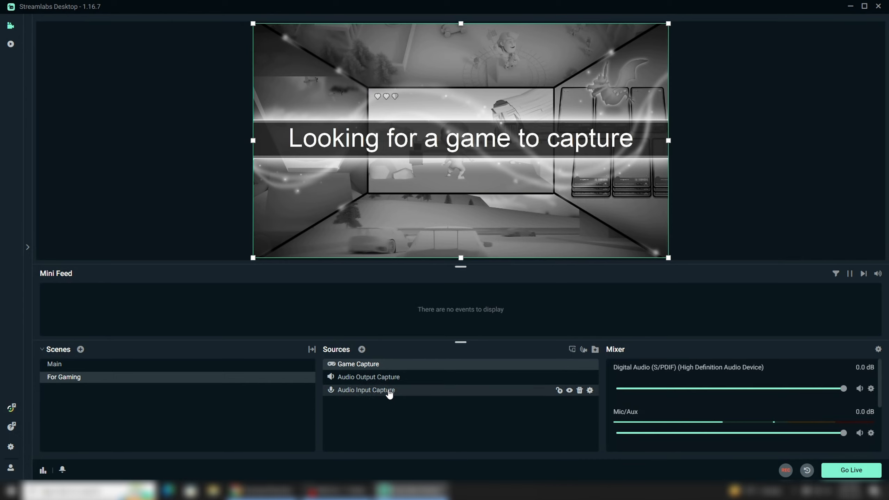
Step: Open the stream settings and choose Streaming Services as the stream type with YouTube - RTMPS as the service
{"action": "left_click", "coordinate": [11, 447]}
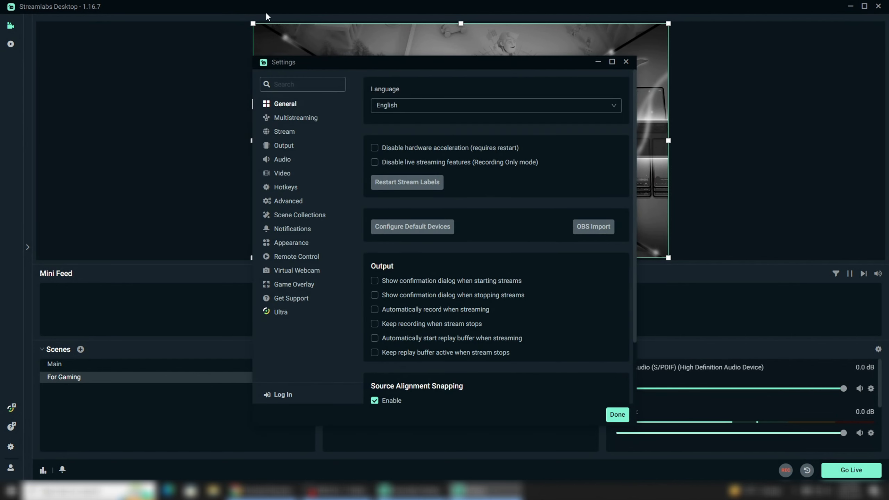
{"action": "left_click", "coordinate": [293, 137]}
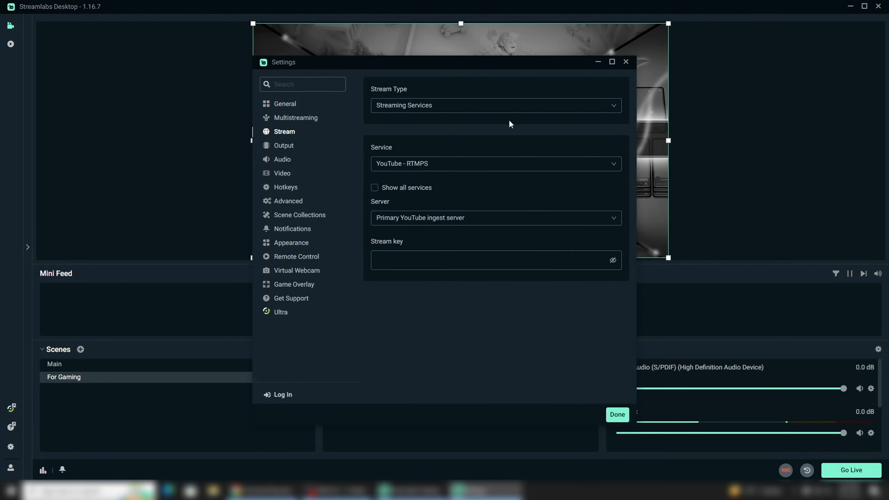
{"action": "left_click", "coordinate": [528, 113]}
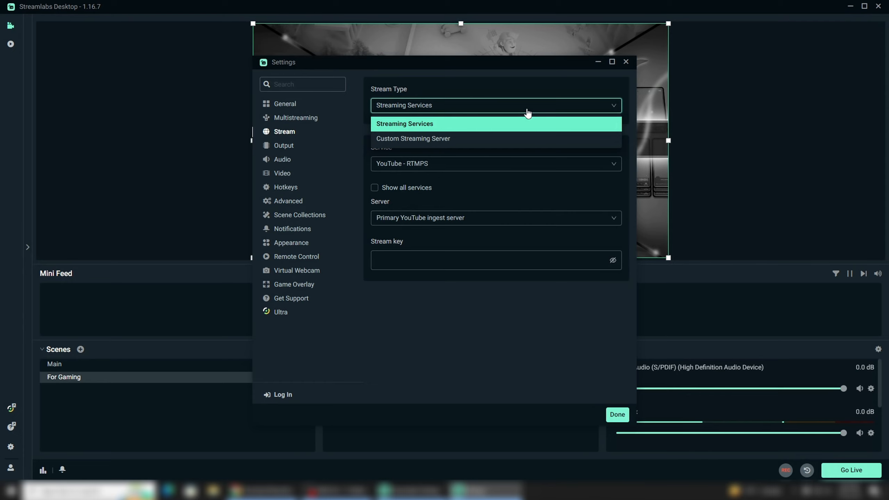
{"action": "left_click", "coordinate": [528, 113]}
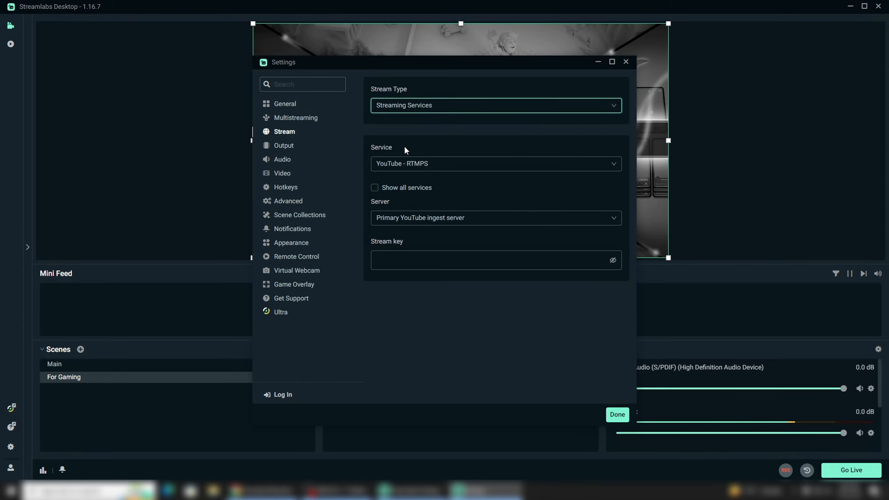
{"action": "left_click", "coordinate": [436, 171]}
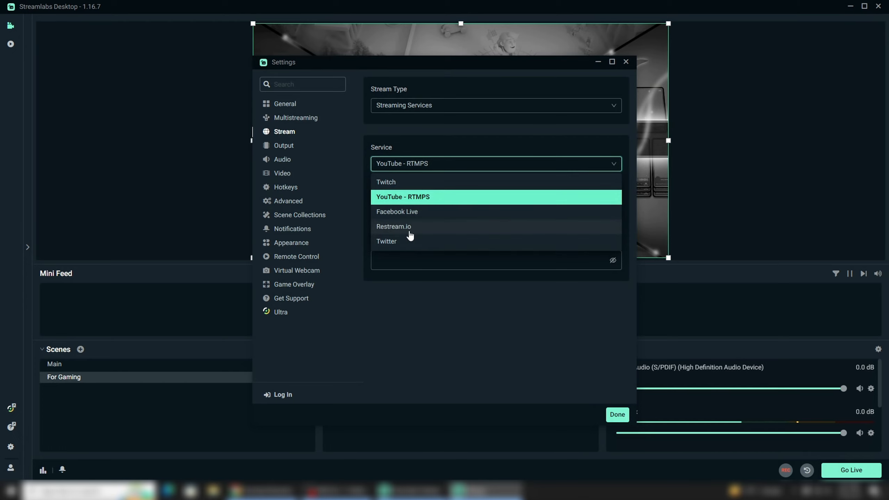
{"action": "left_click", "coordinate": [411, 203]}
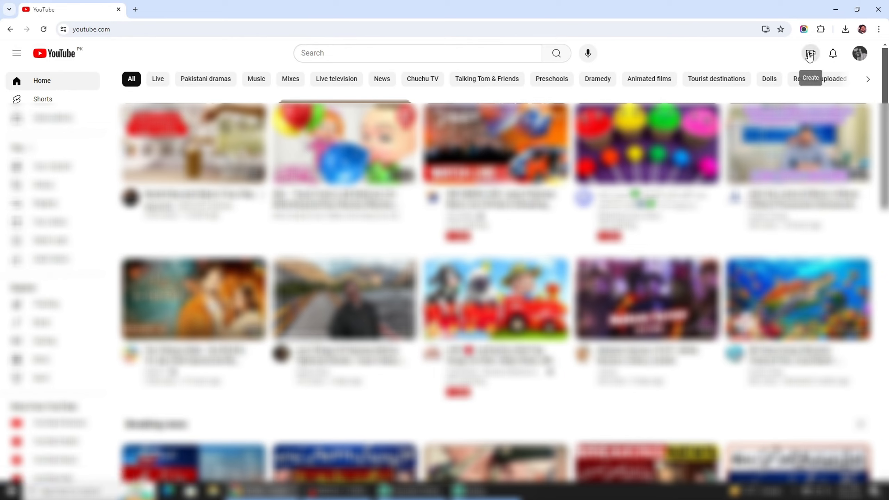
Step: In YouTube in the browser, open the Go live page and copy the stream key from the stream settings
{"action": "left_click", "coordinate": [809, 56]}
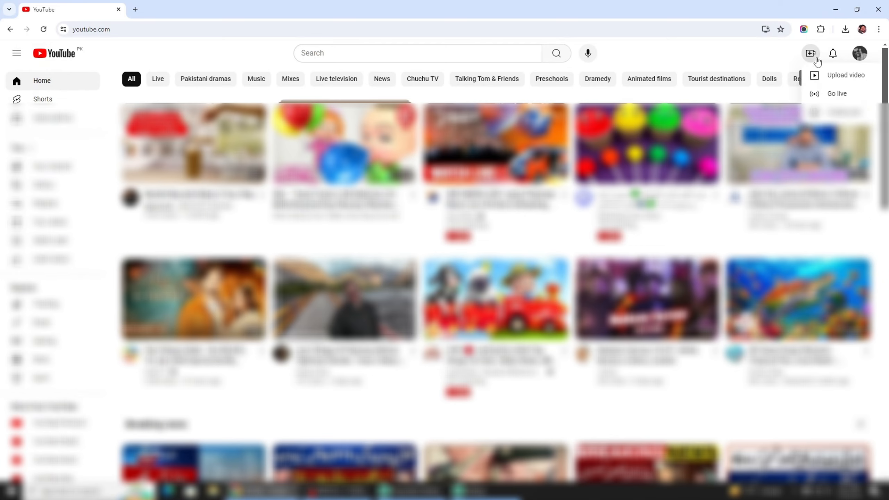
{"action": "left_click", "coordinate": [849, 95]}
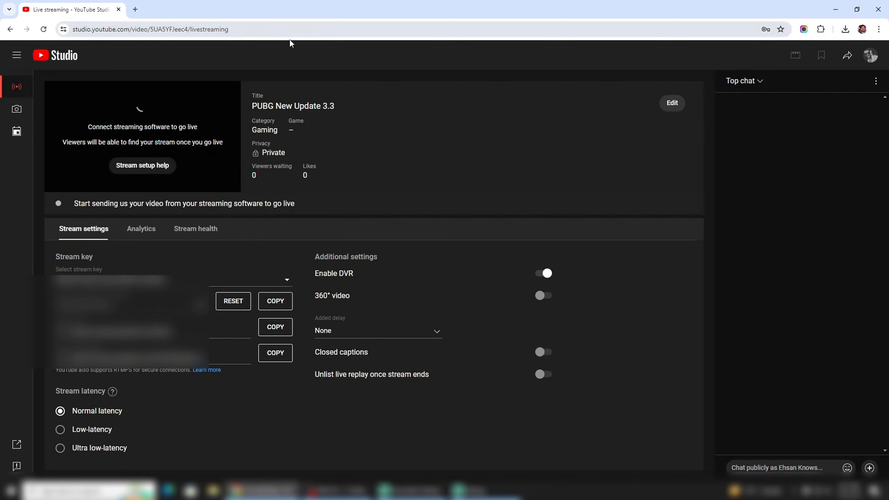
{"action": "left_click", "coordinate": [281, 308]}
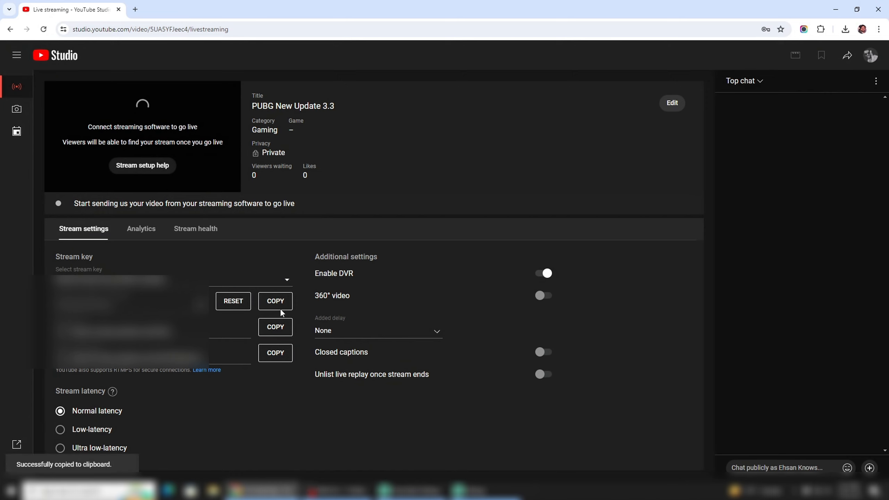
Step: Switch back to Streamlabs Desktop, paste the YouTube stream key into the Stream key field and save the settings
{"action": "mouse_move", "coordinate": [115, 399]}
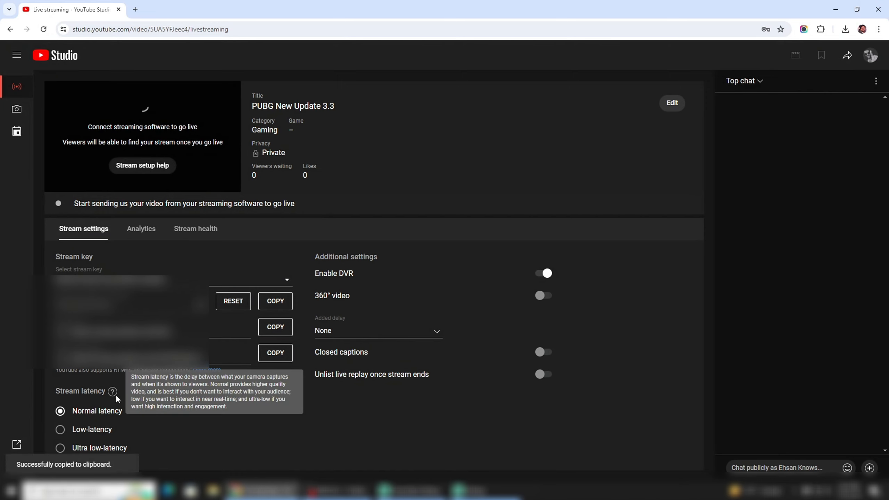
{"action": "left_click", "coordinate": [469, 490]}
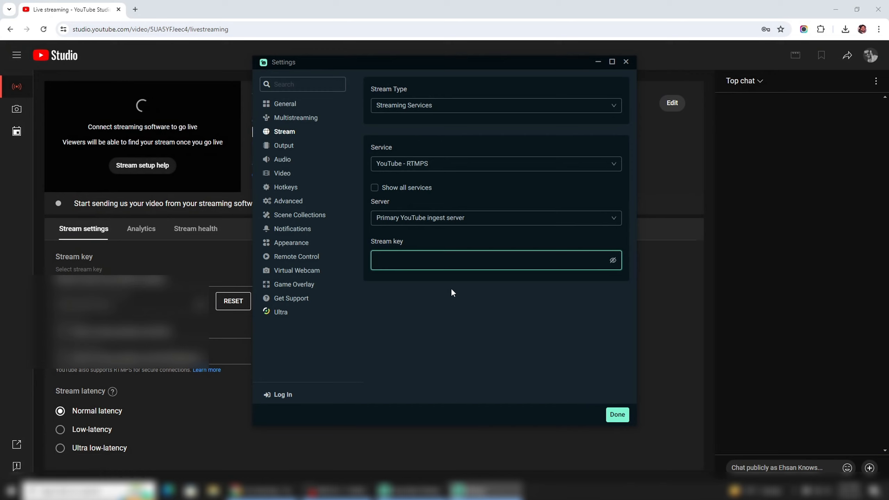
{"action": "key", "text": "ctrl+v"}
{"action": "left_click", "coordinate": [616, 416]}
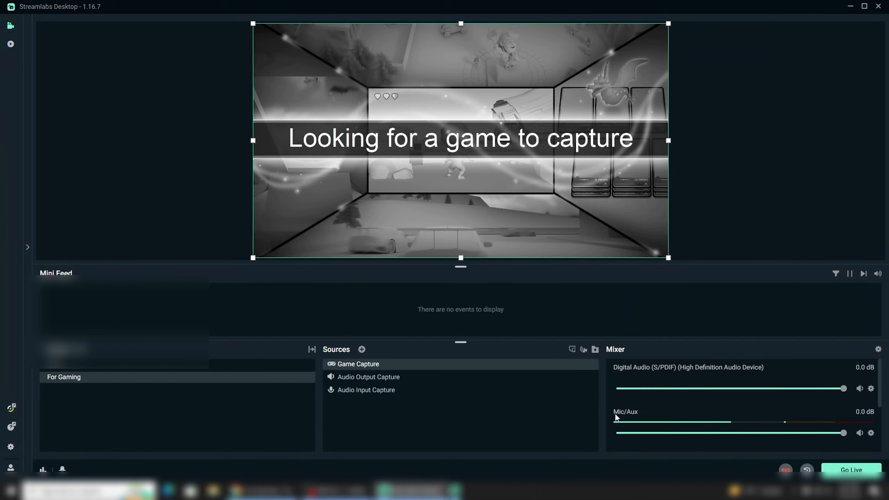
Step: Reopen the settings, check the stream configuration, and keep the output mode on Simple in the output settings
{"action": "left_click", "coordinate": [11, 446]}
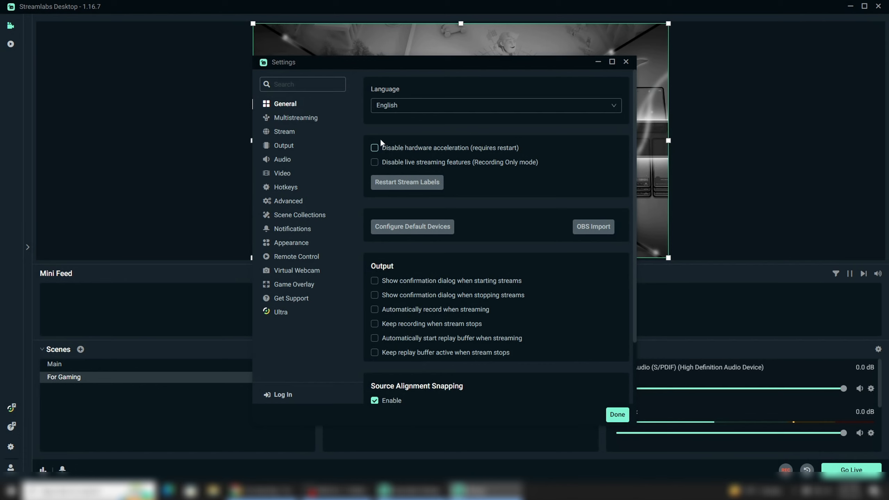
{"action": "left_click", "coordinate": [296, 132]}
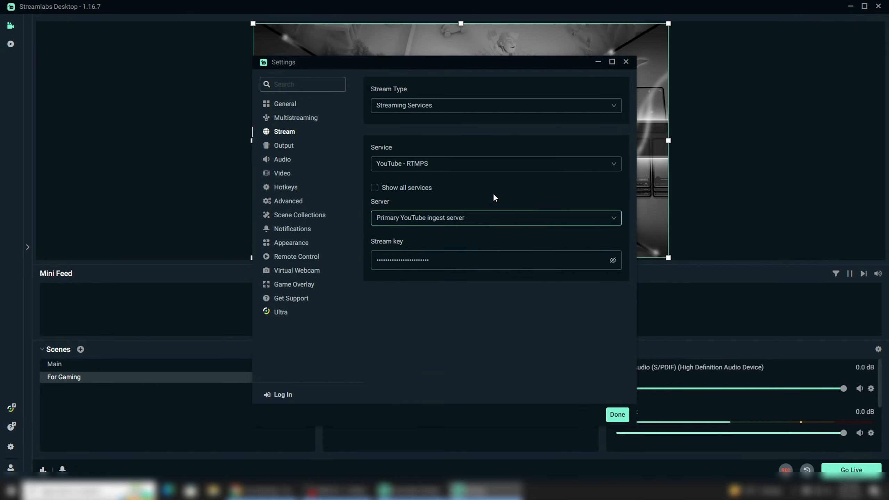
{"action": "left_click", "coordinate": [281, 150]}
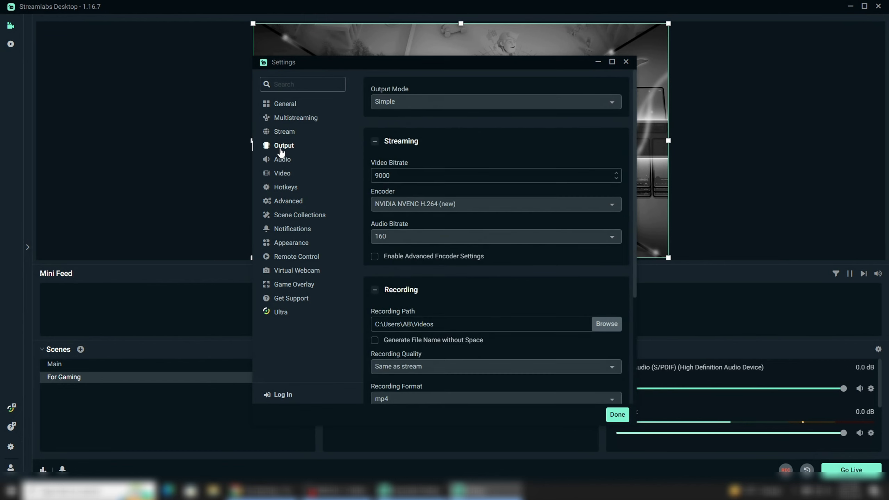
{"action": "left_click", "coordinate": [504, 109]}
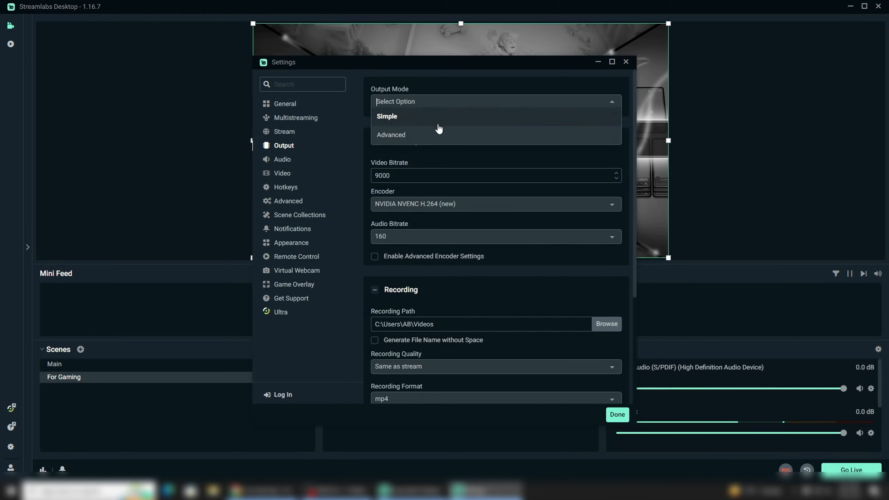
{"action": "left_click", "coordinate": [620, 115]}
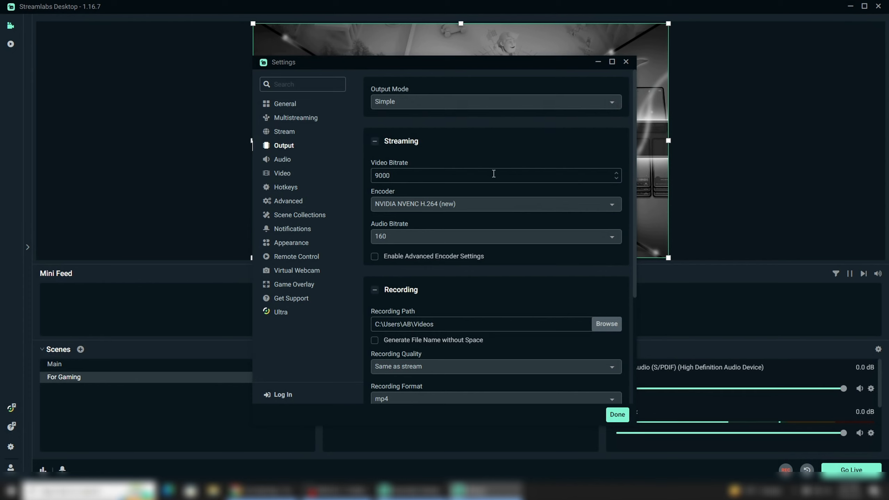
Step: Set the streaming video bitrate to 9000
{"action": "left_click", "coordinate": [445, 177]}
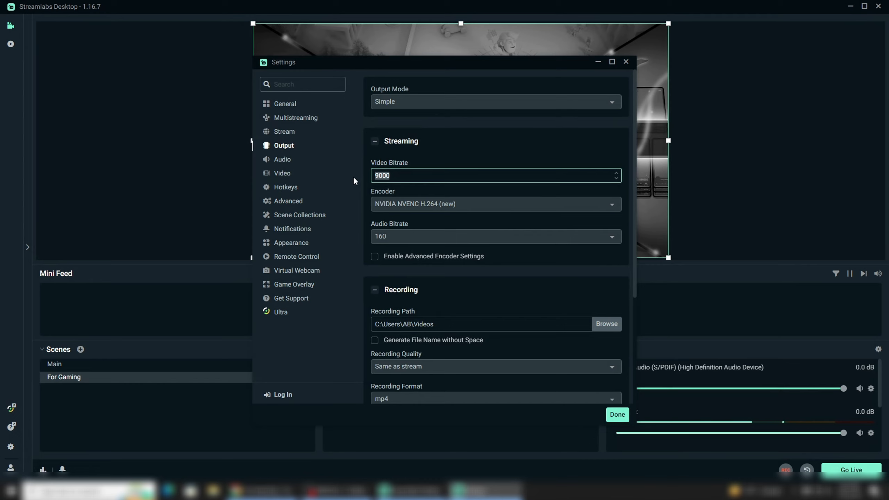
{"action": "left_click", "coordinate": [615, 171]}
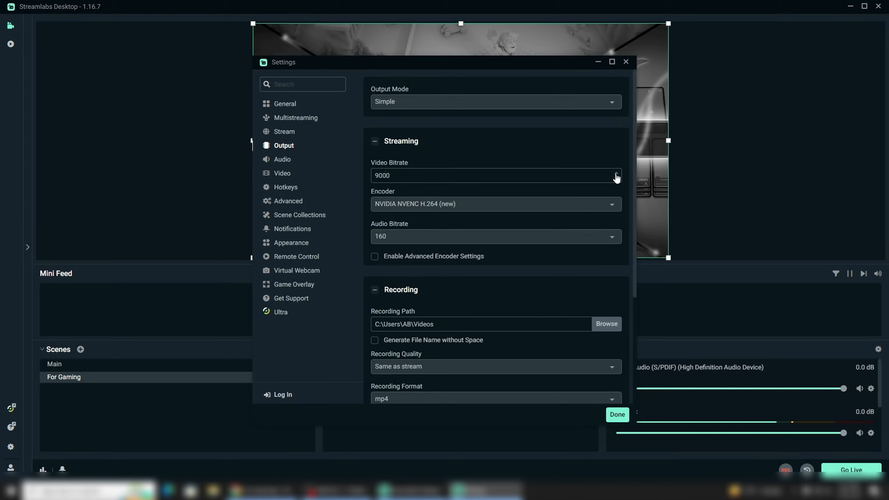
{"action": "left_click", "coordinate": [616, 173]}
{"action": "left_click", "coordinate": [617, 173]}
{"action": "left_click", "coordinate": [617, 181]}
{"action": "left_click", "coordinate": [616, 181]}
{"action": "left_click", "coordinate": [616, 180]}
{"action": "left_click", "coordinate": [616, 181]}
{"action": "left_click", "coordinate": [616, 181]}
{"action": "left_click", "coordinate": [616, 181]}
{"action": "left_click", "coordinate": [616, 180]}
{"action": "double_click", "coordinate": [494, 173]}
{"action": "type", "text": "9"}
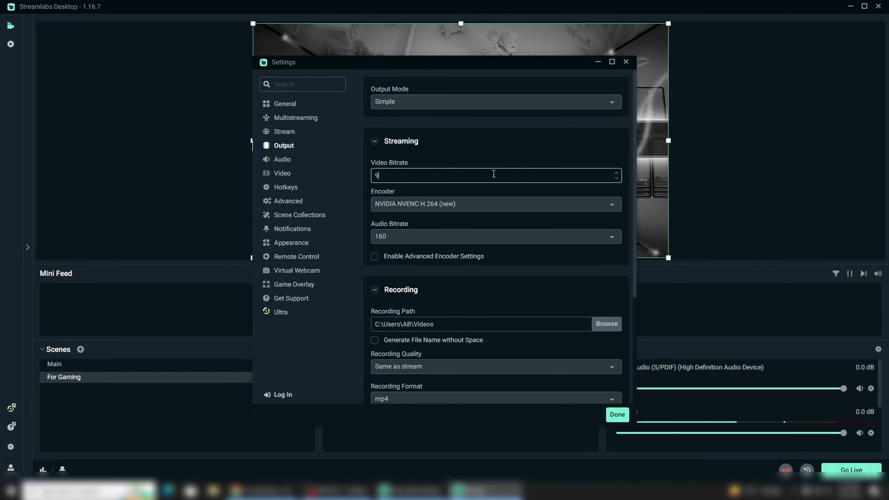
Step: Set the streaming encoder to NVIDIA NVENC H.264 (new) and the audio bitrate to 160
{"action": "left_click", "coordinate": [553, 209]}
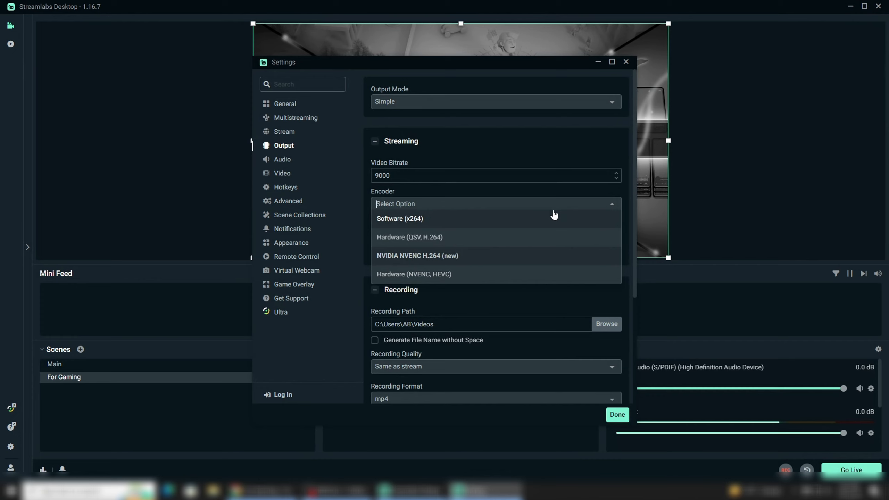
{"action": "left_click", "coordinate": [554, 214]}
{"action": "left_click", "coordinate": [553, 210]}
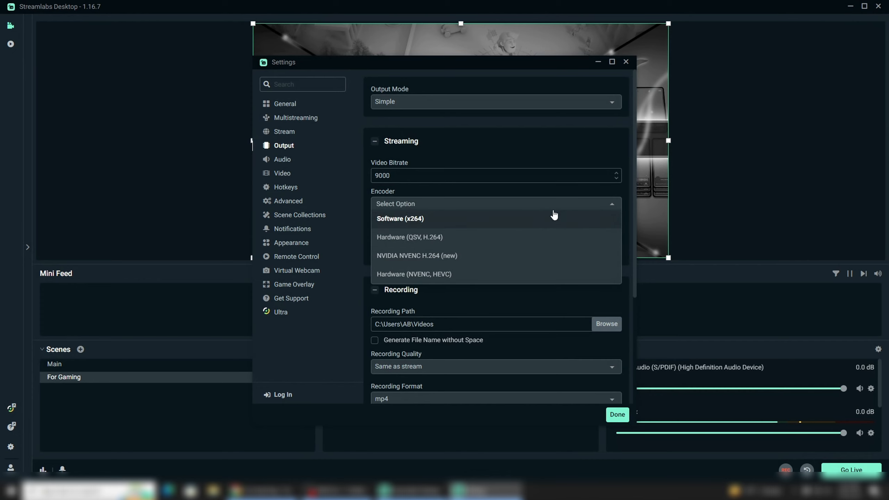
{"action": "left_click", "coordinate": [543, 255]}
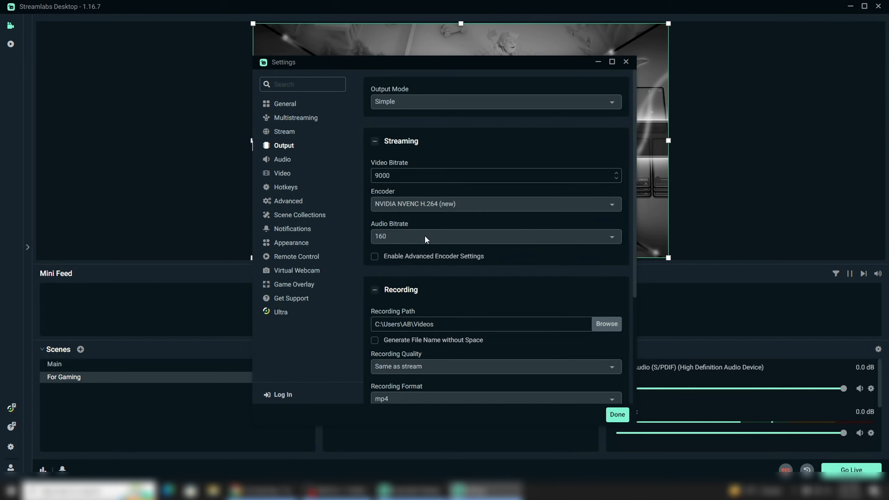
{"action": "left_click", "coordinate": [402, 233]}
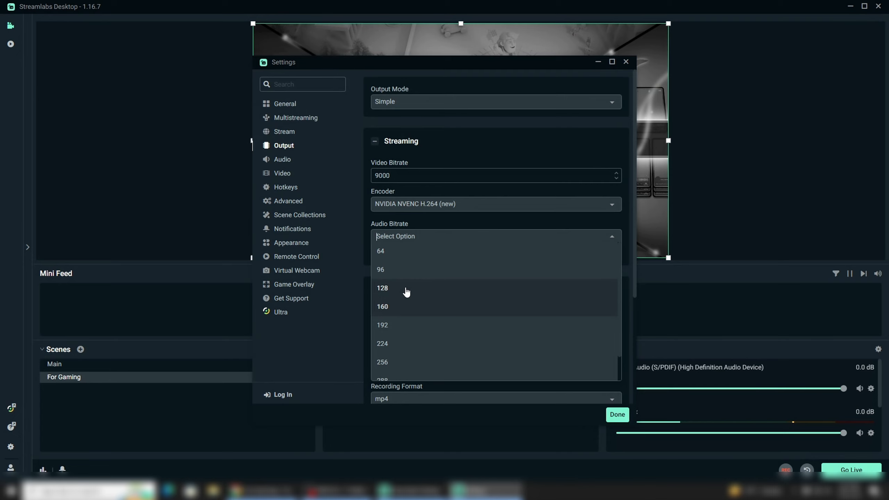
{"action": "left_click", "coordinate": [405, 312]}
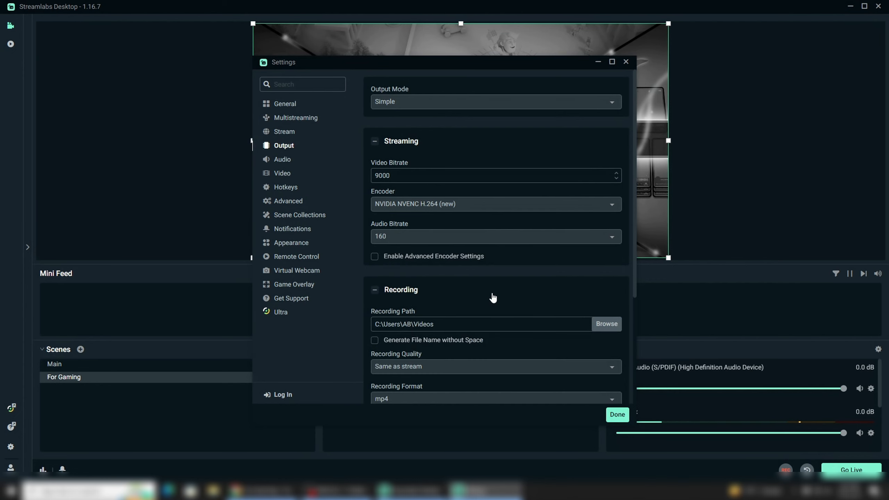
Step: Review the recording path, the available recording formats and the audio device settings without changing them
{"action": "scroll", "coordinate": [493, 298], "scroll_direction": "down", "scroll_amount": 1}
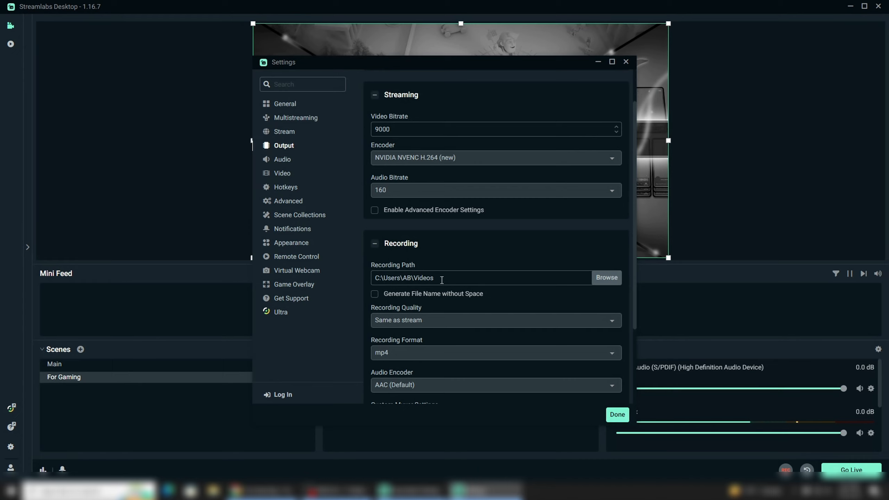
{"action": "left_click", "coordinate": [604, 282]}
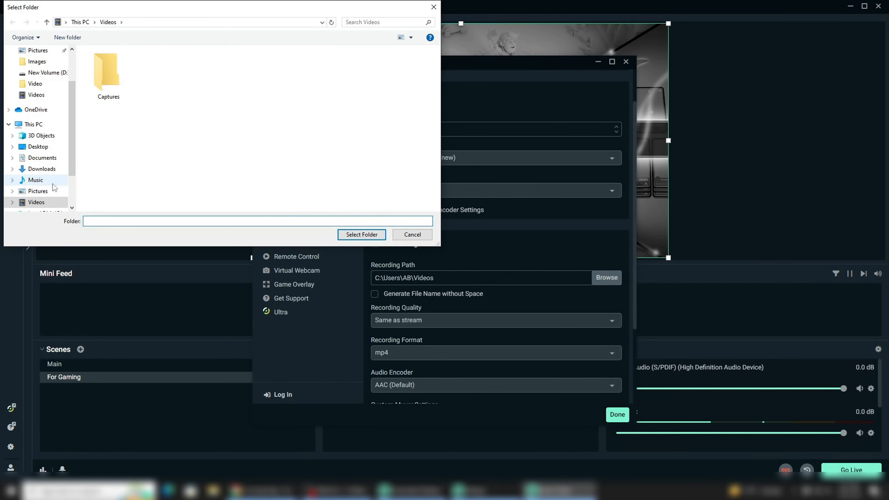
{"action": "left_click", "coordinate": [406, 238]}
{"action": "scroll", "coordinate": [486, 260], "scroll_direction": "down", "scroll_amount": 2}
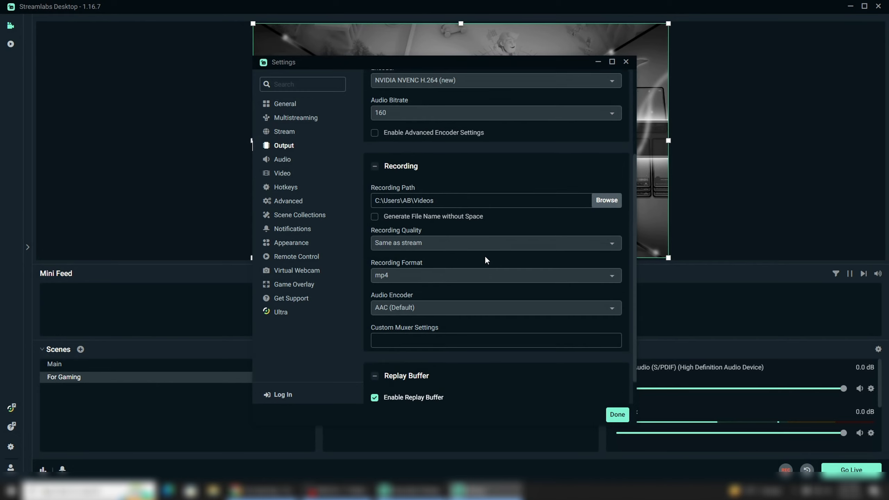
{"action": "scroll", "coordinate": [486, 260], "scroll_direction": "down", "scroll_amount": 1}
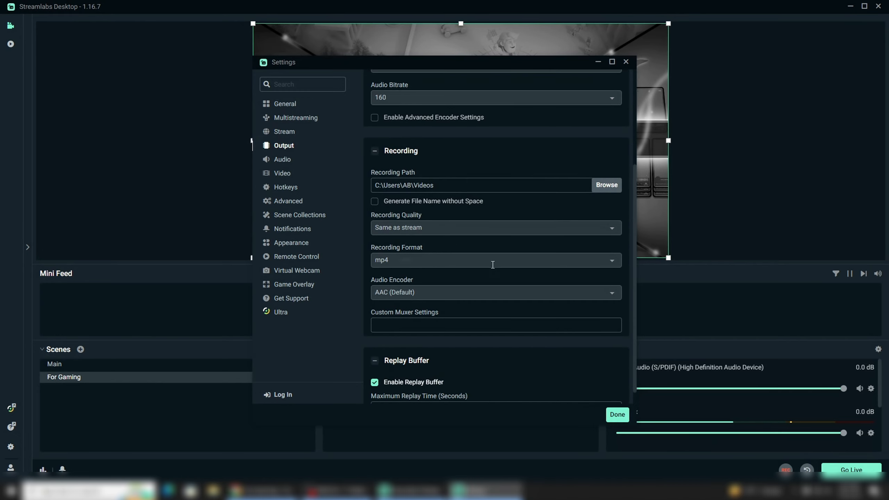
{"action": "left_click", "coordinate": [492, 263]}
{"action": "scroll", "coordinate": [490, 329], "scroll_direction": "down", "scroll_amount": 1}
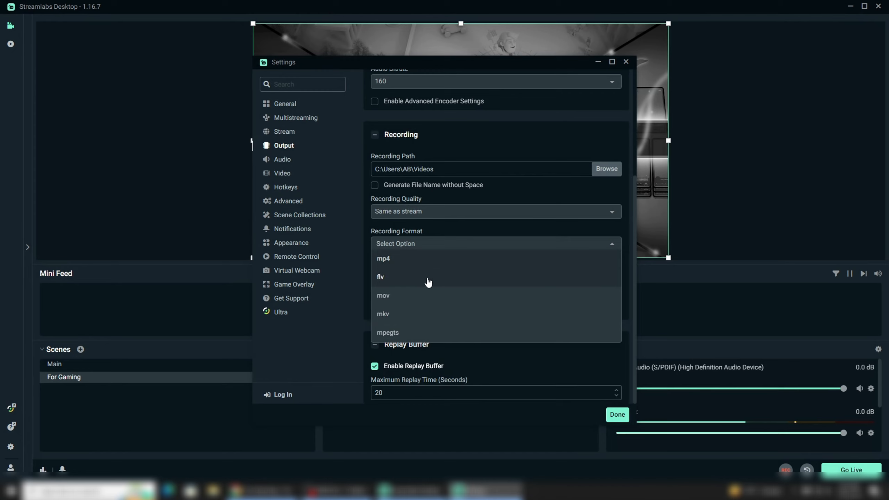
{"action": "left_click", "coordinate": [608, 245]}
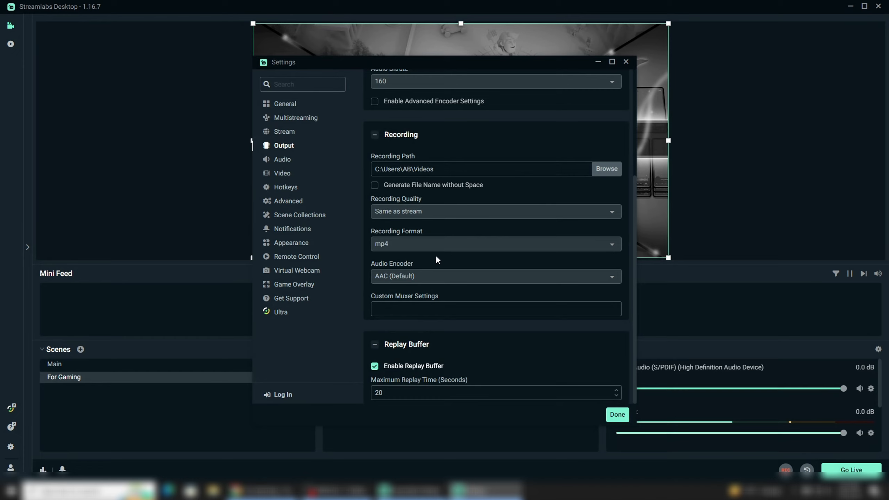
{"action": "left_click", "coordinate": [289, 163]}
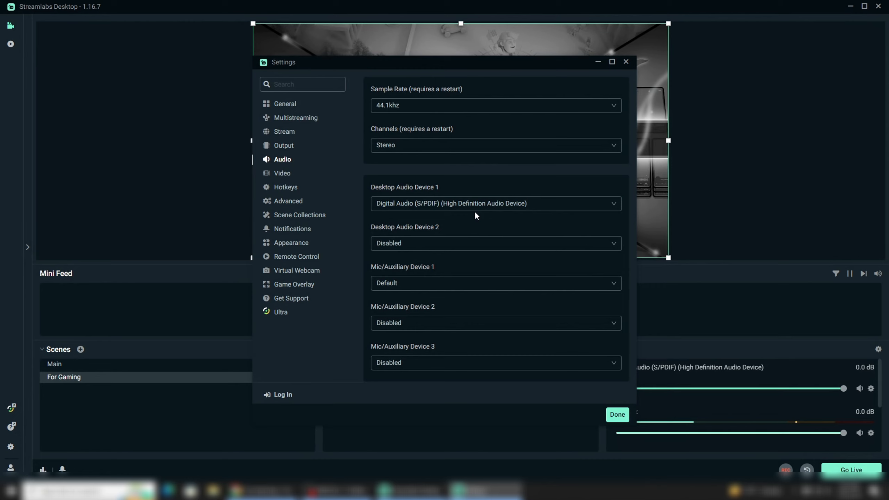
Step: Set the base canvas resolution to 1280x720 in the video settings
{"action": "left_click", "coordinate": [290, 175]}
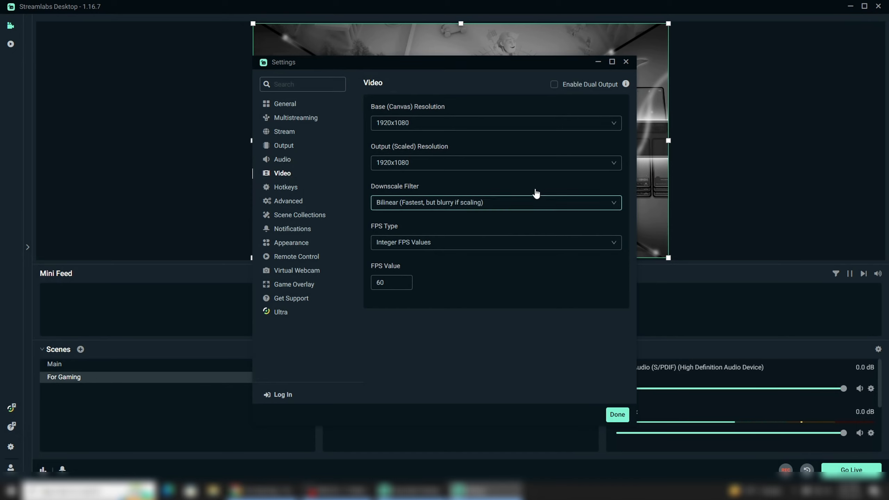
{"action": "left_click", "coordinate": [522, 130]}
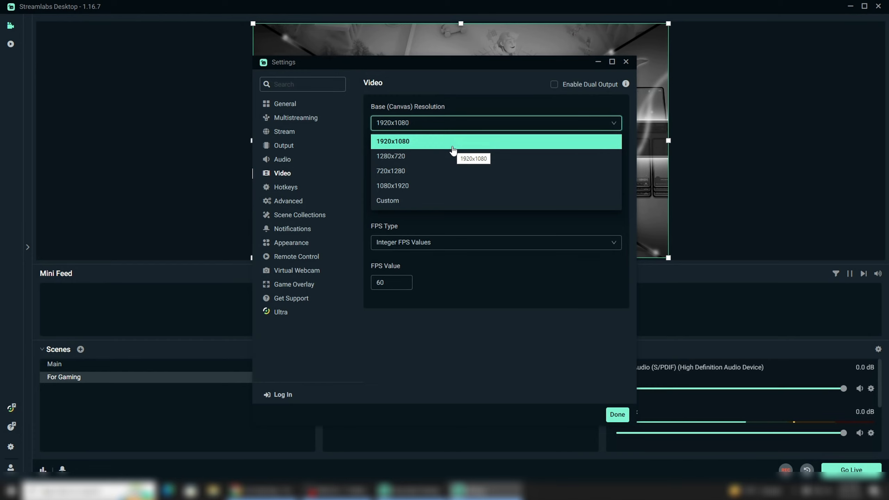
{"action": "left_click", "coordinate": [434, 156]}
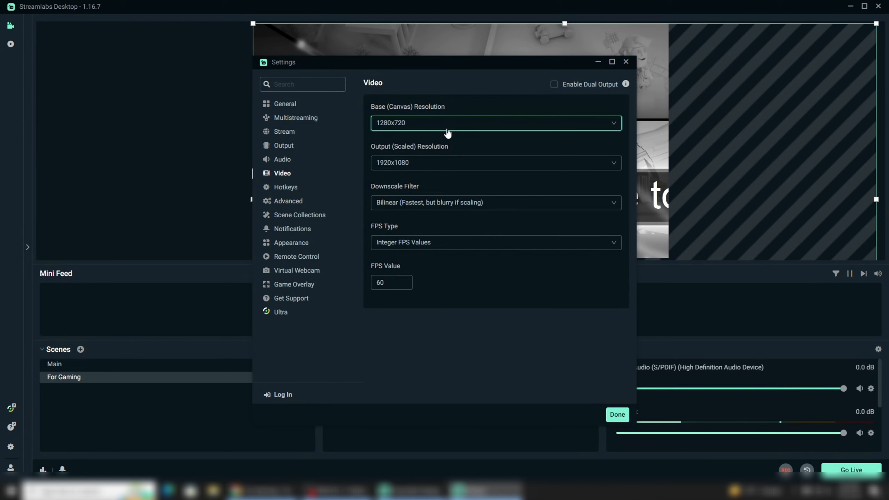
Step: Set the base canvas resolution to 1920x1080 and keep the output scaled resolution at 1920x1080
{"action": "left_click", "coordinate": [447, 130]}
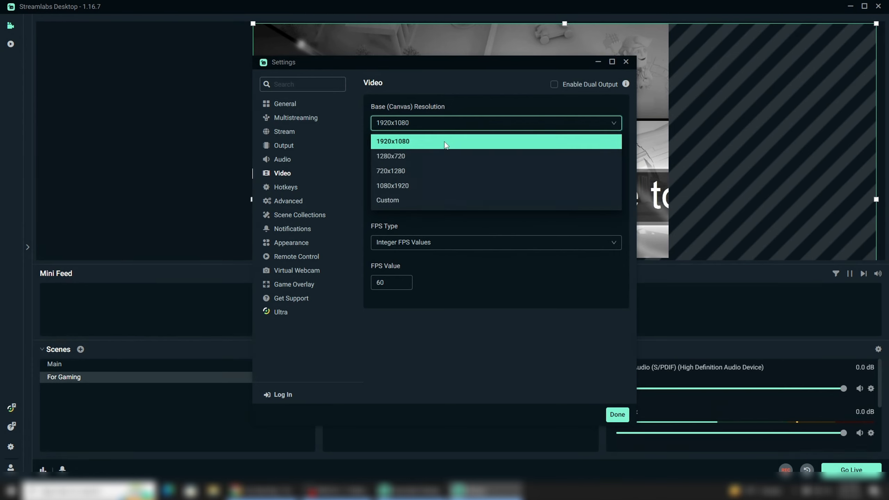
{"action": "left_click", "coordinate": [445, 142]}
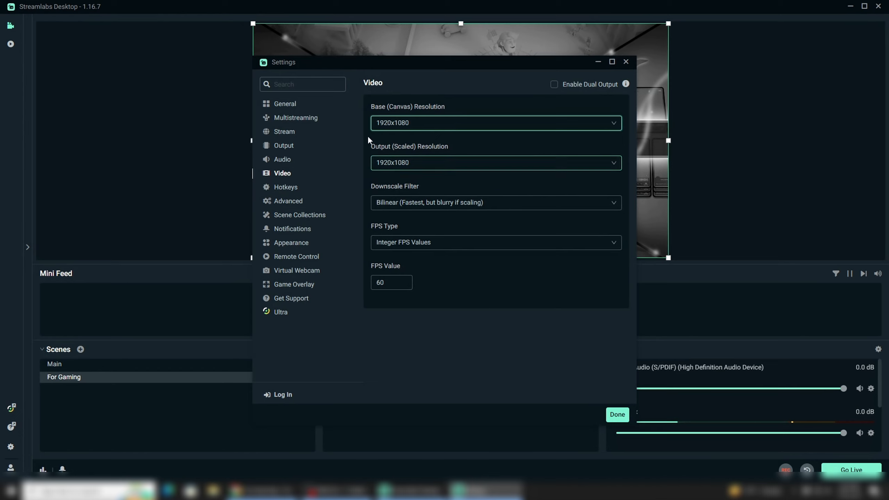
{"action": "left_click", "coordinate": [407, 164]}
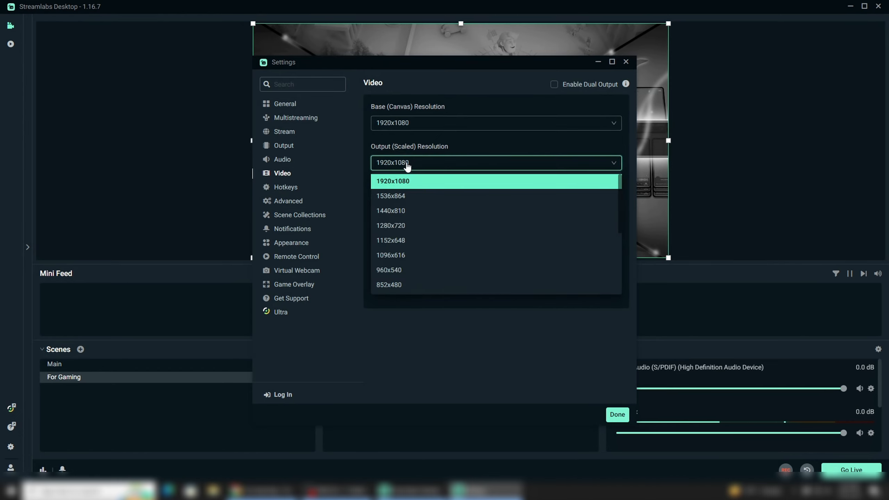
{"action": "left_click", "coordinate": [430, 164]}
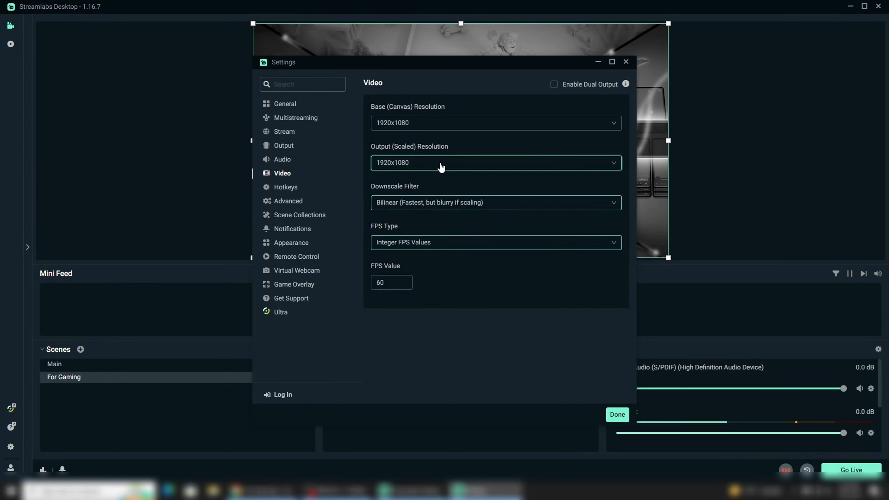
Step: Set the FPS value to 60 and close the settings window
{"action": "left_click", "coordinate": [407, 286]}
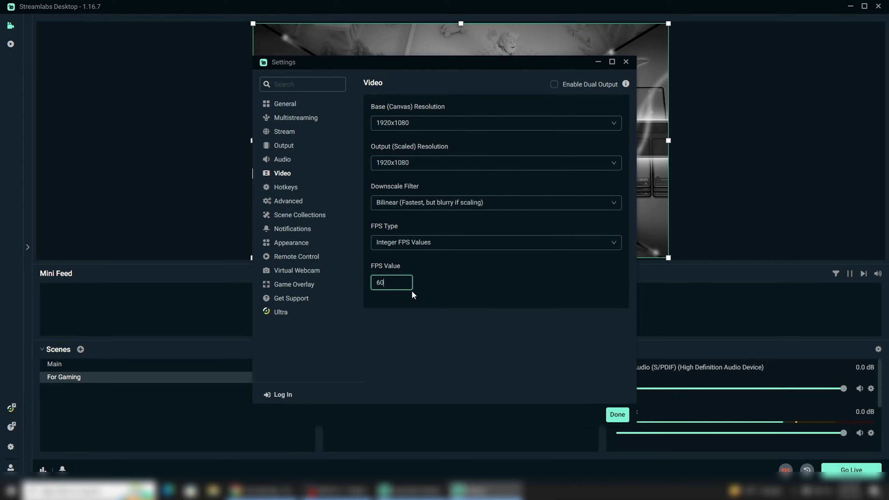
{"action": "left_click", "coordinate": [407, 286]}
{"action": "left_click", "coordinate": [407, 280]}
{"action": "type", "text": "30"}
{"action": "key", "text": "BackSpace"}
{"action": "key", "text": "BackSpace"}
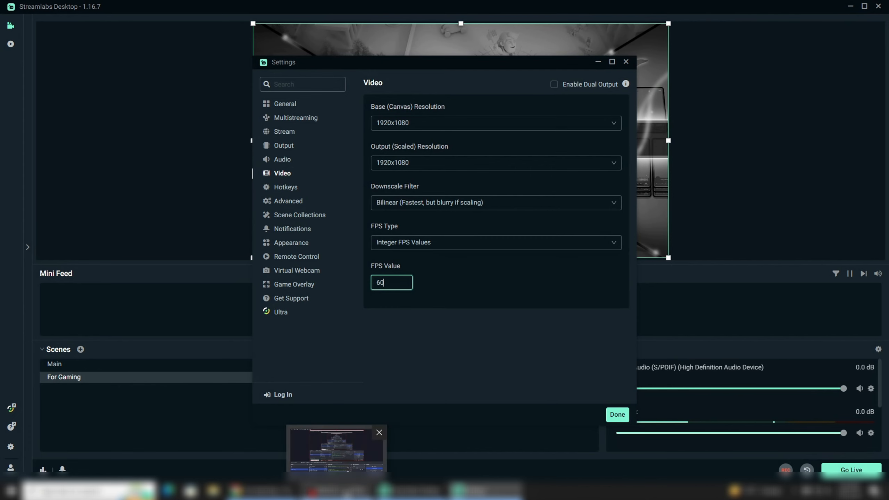
{"action": "left_click", "coordinate": [626, 423]}
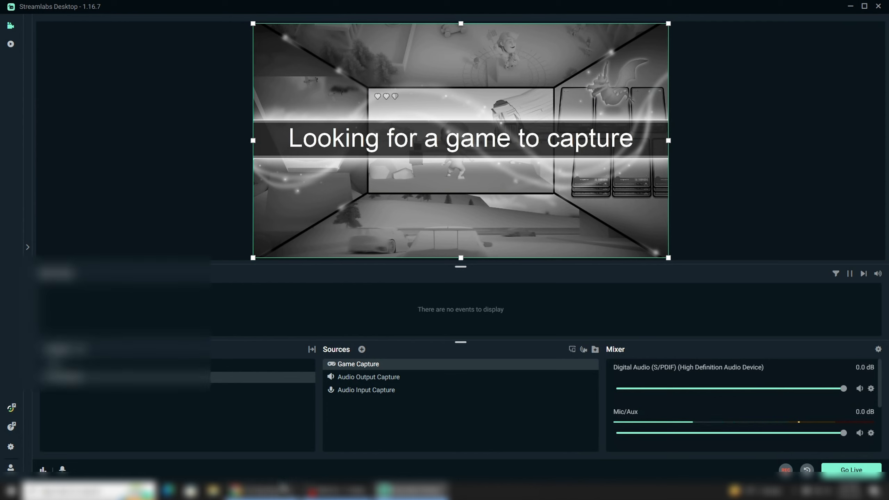
Step: Switch to YouTube Studio in Chrome and review the stream's title, description and visibility options in its edit settings
{"action": "left_click", "coordinate": [261, 491]}
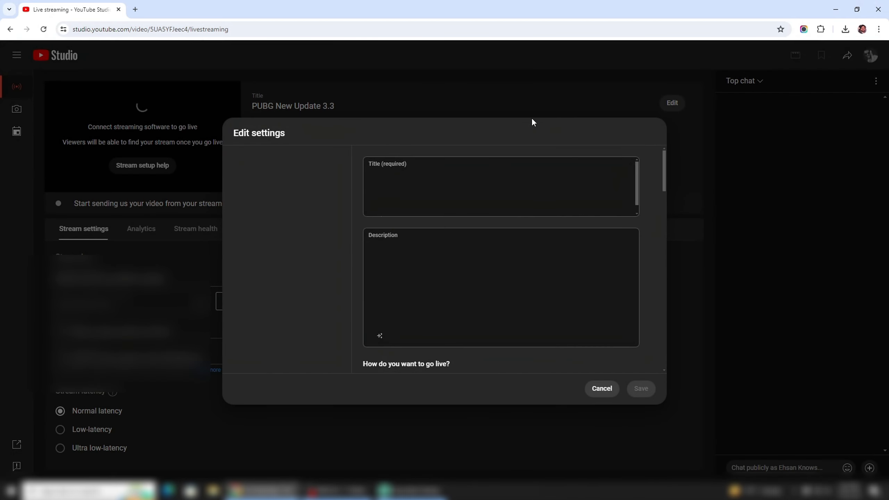
{"action": "left_click_drag", "start_coordinate": [453, 173], "coordinate": [375, 163]}
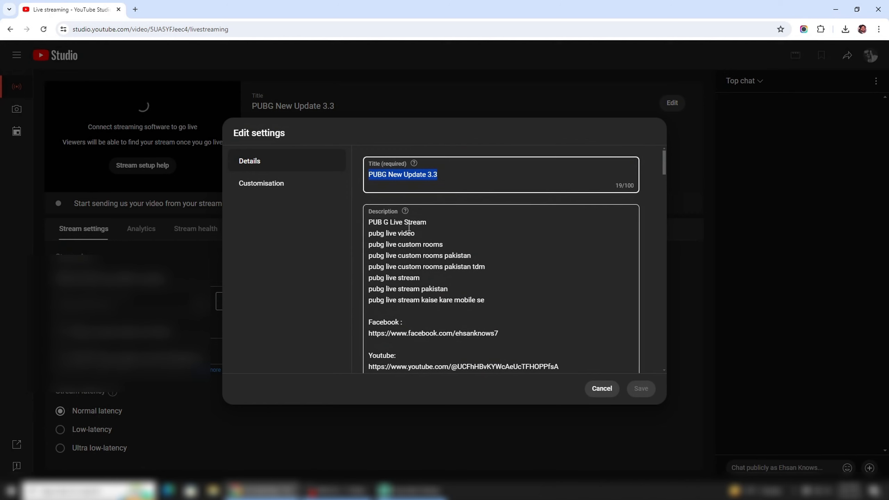
{"action": "scroll", "coordinate": [417, 241], "scroll_direction": "down", "scroll_amount": 3}
{"action": "scroll", "coordinate": [418, 240], "scroll_direction": "down", "scroll_amount": 6}
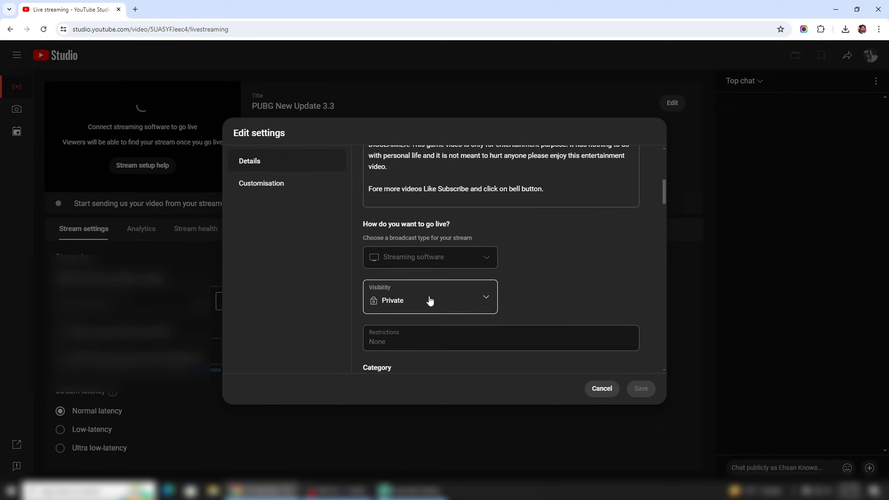
{"action": "left_click", "coordinate": [439, 308]}
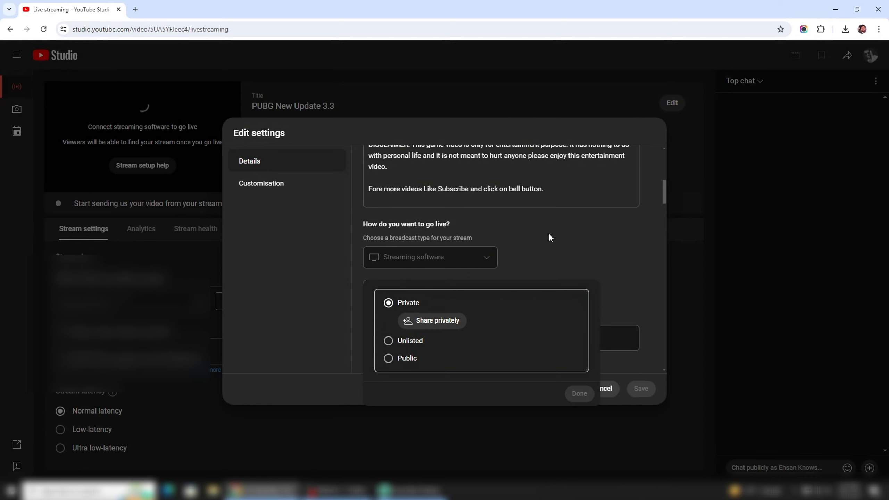
{"action": "left_click", "coordinate": [559, 232]}
Step: Set the stream's category to Gaming and its game title to PUBG Mobile
{"action": "scroll", "coordinate": [559, 235], "scroll_direction": "down", "scroll_amount": 3}
{"action": "scroll", "coordinate": [559, 235], "scroll_direction": "down", "scroll_amount": 1}
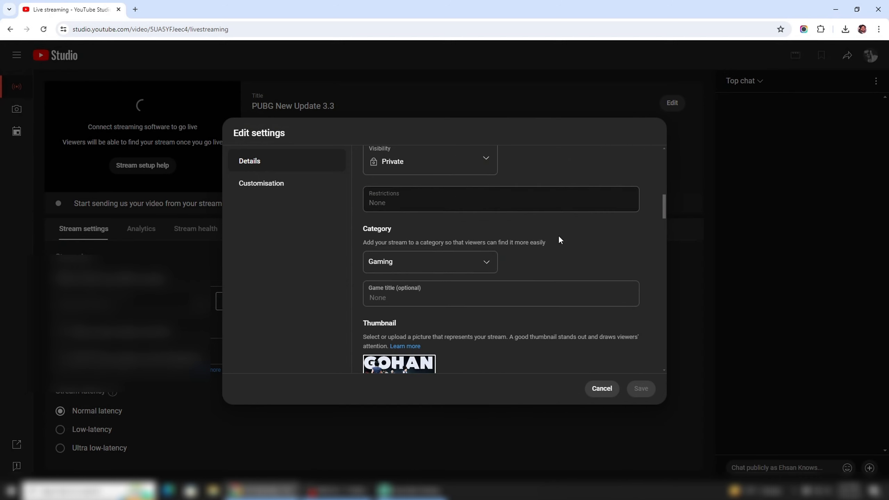
{"action": "left_click", "coordinate": [455, 263]}
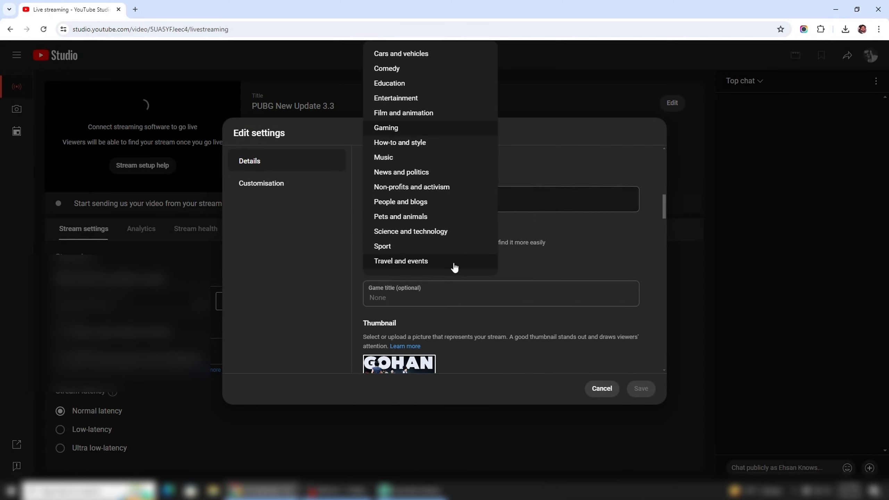
{"action": "left_click", "coordinate": [449, 130]}
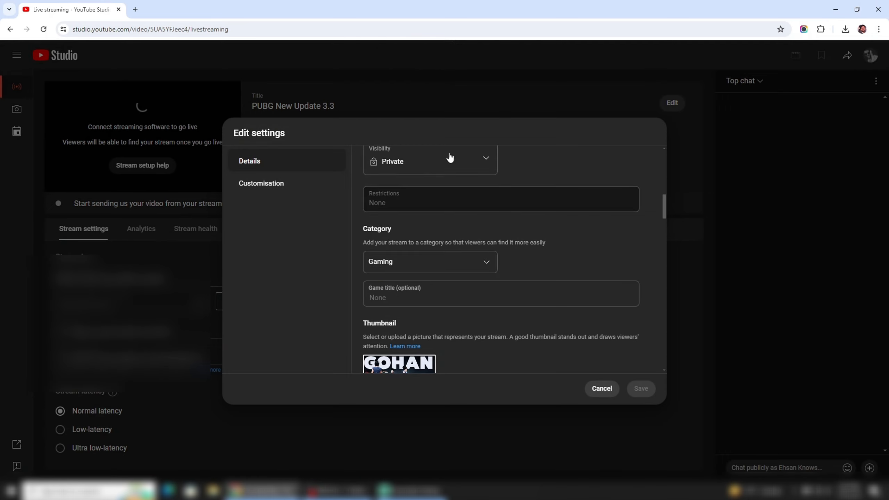
{"action": "left_click", "coordinate": [443, 297]}
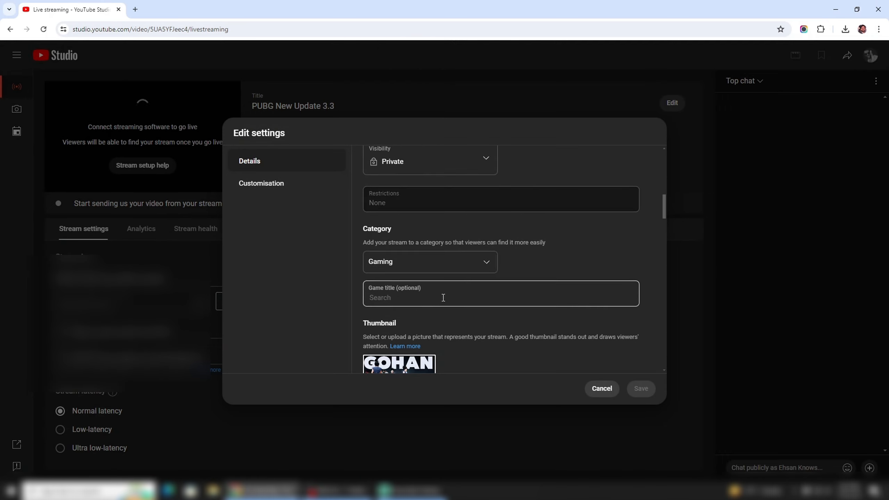
{"action": "type", "text": "P"}
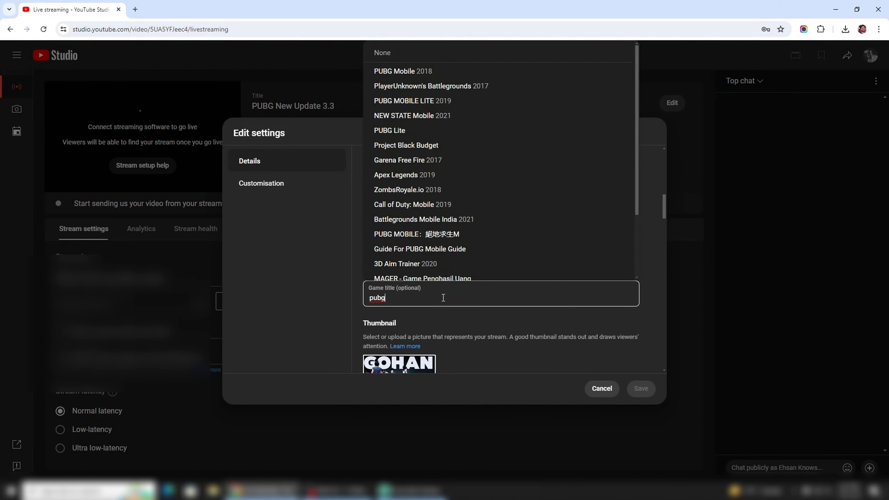
{"action": "left_click", "coordinate": [476, 72]}
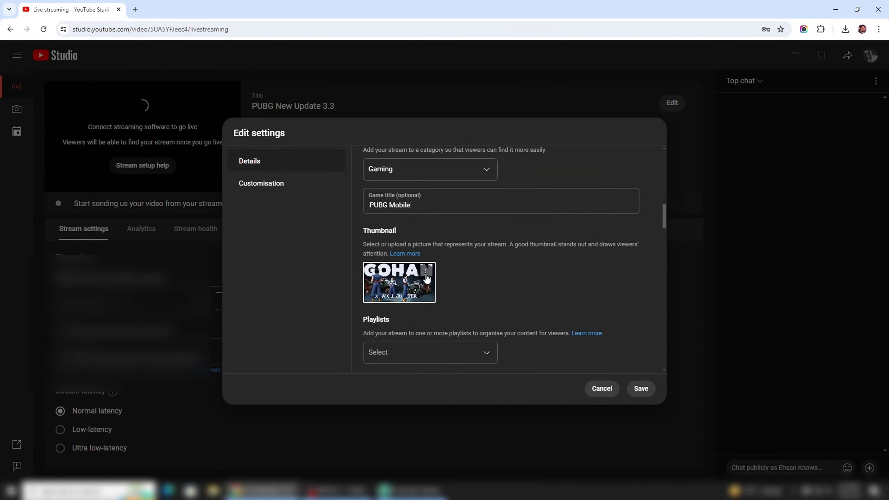
Step: Review the stream's thumbnail options, playlists, audience, paid promotion, altered content and tags without changing them
{"action": "left_click", "coordinate": [427, 279]}
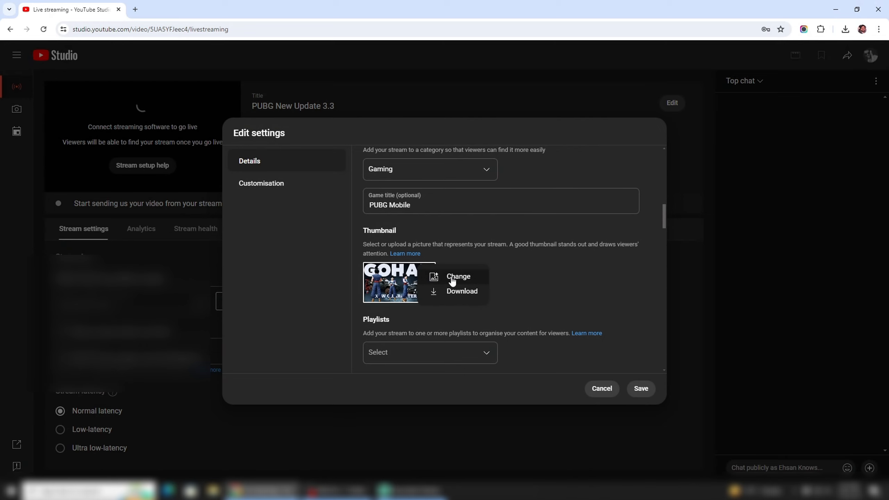
{"action": "scroll", "coordinate": [545, 280], "scroll_direction": "down", "scroll_amount": 3}
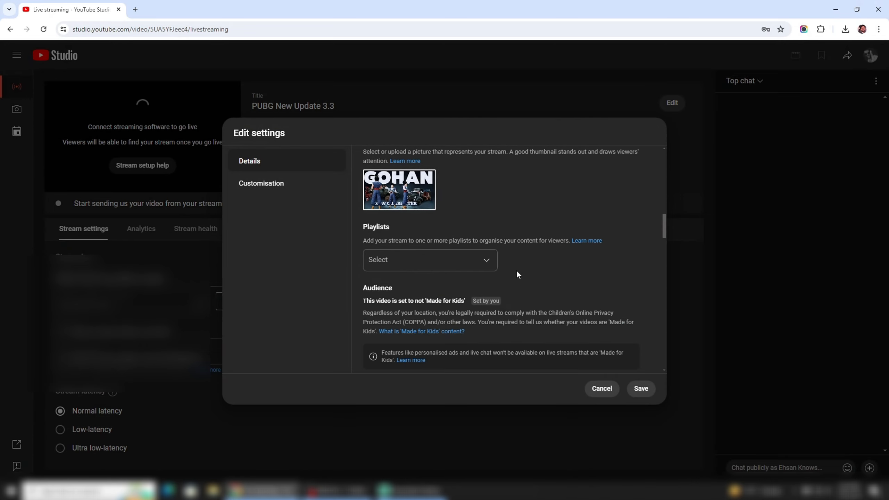
{"action": "left_click", "coordinate": [483, 266]}
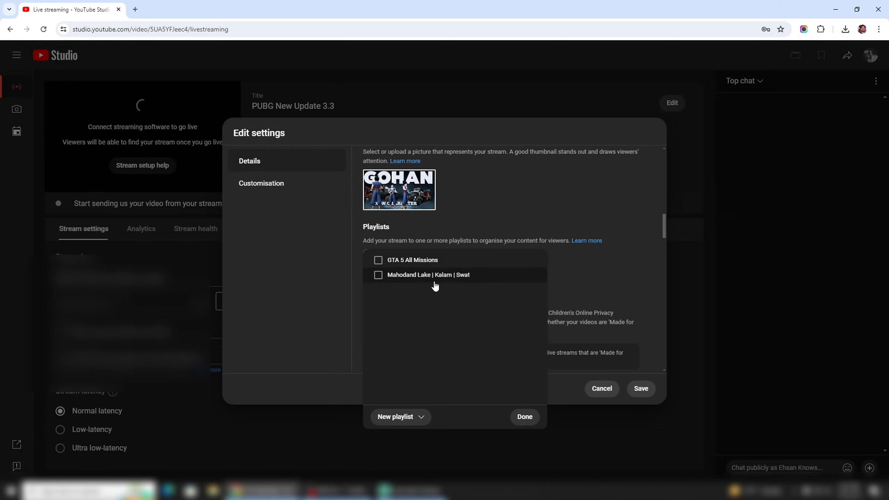
{"action": "left_click", "coordinate": [510, 210]}
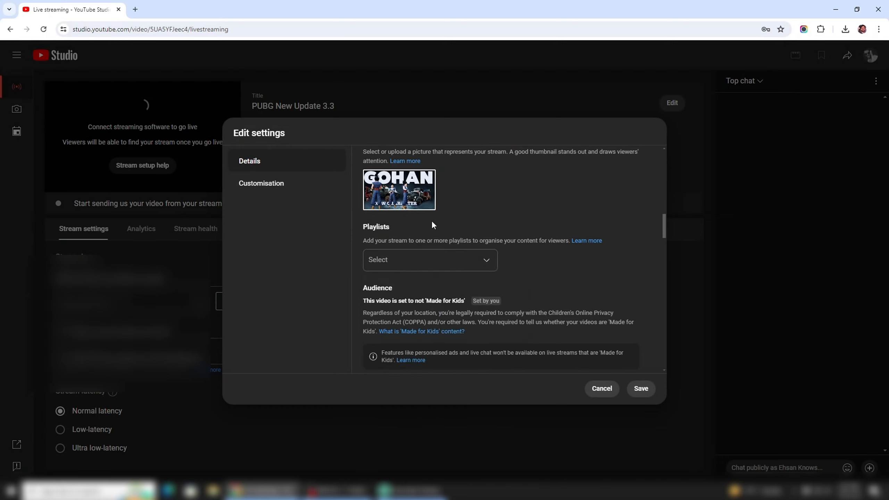
{"action": "scroll", "coordinate": [502, 250], "scroll_direction": "down", "scroll_amount": 5}
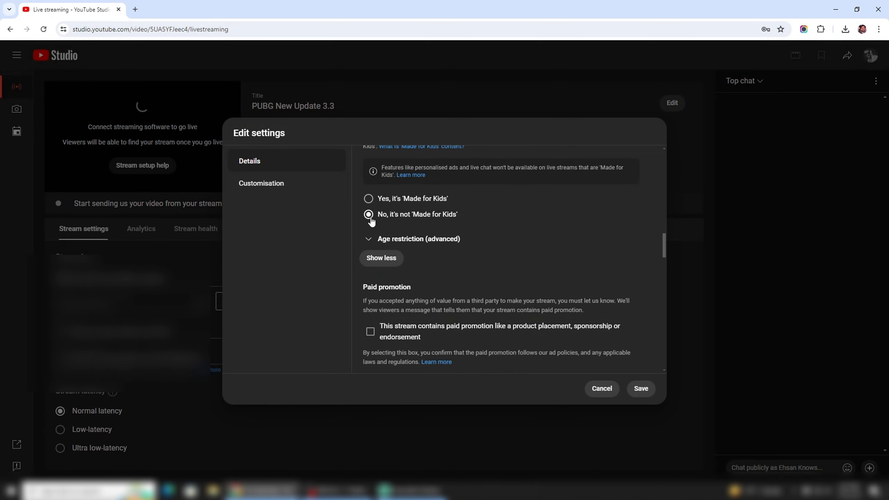
{"action": "scroll", "coordinate": [436, 251], "scroll_direction": "down", "scroll_amount": 1}
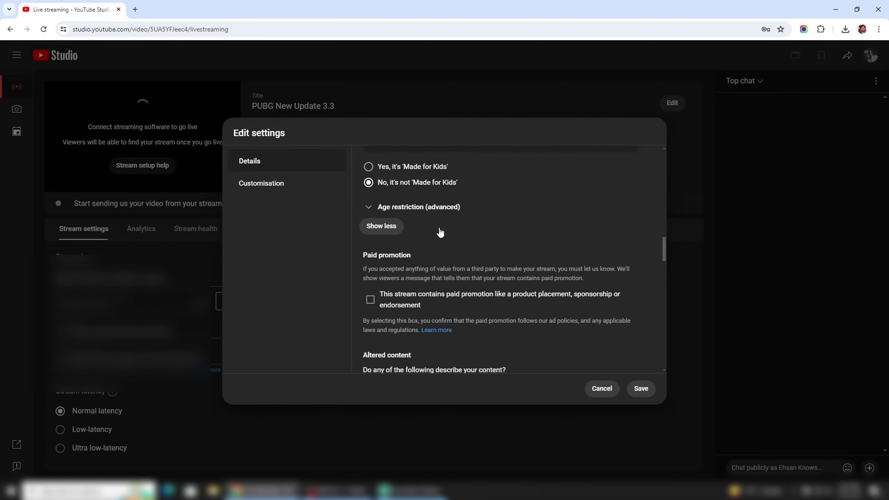
{"action": "scroll", "coordinate": [403, 262], "scroll_direction": "up", "scroll_amount": 2}
{"action": "scroll", "coordinate": [403, 260], "scroll_direction": "down", "scroll_amount": 5}
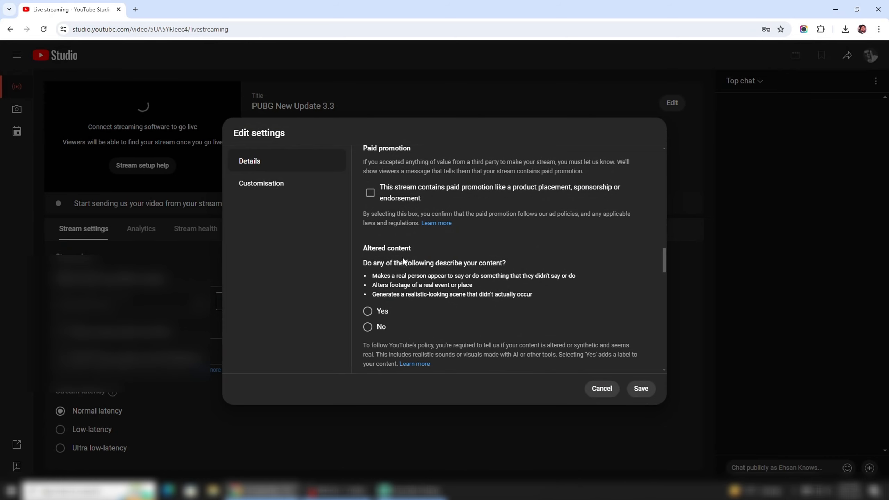
{"action": "scroll", "coordinate": [403, 257], "scroll_direction": "down", "scroll_amount": 10}
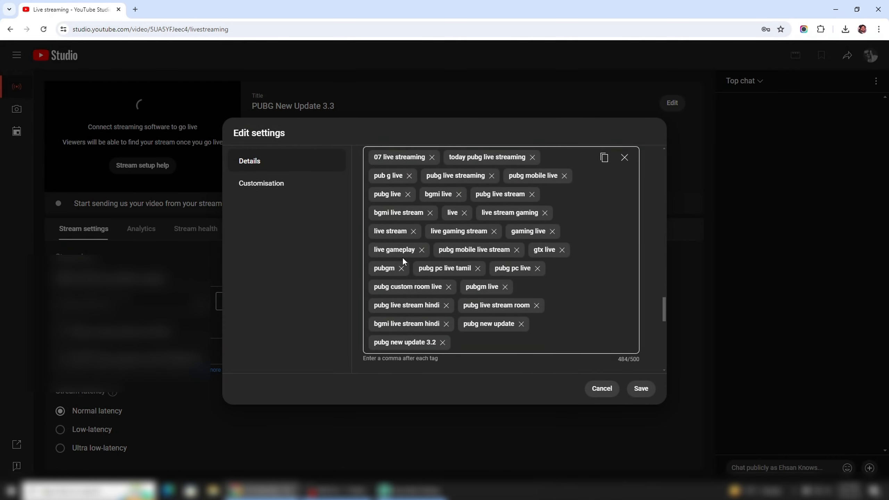
{"action": "scroll", "coordinate": [402, 261], "scroll_direction": "up", "scroll_amount": 1}
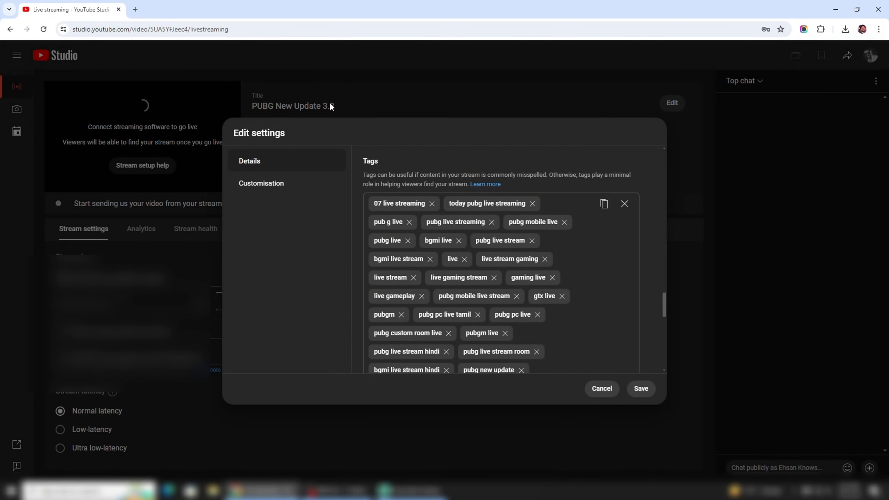
Step: Open the Rapidtags YouTube tag generator at rapidtags.io/generator in a new browser tab
{"action": "left_click", "coordinate": [135, 9]}
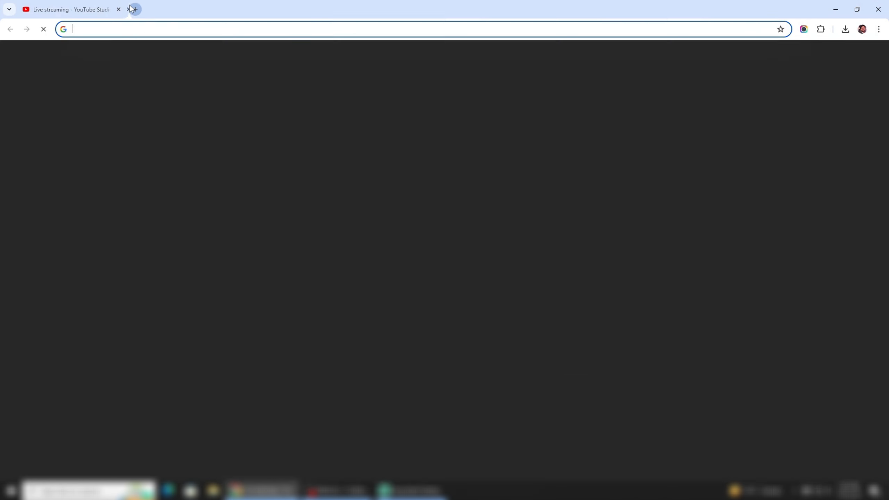
{"action": "type", "text": "google"}
{"action": "key", "text": "Return"}
{"action": "left_click", "coordinate": [199, 26]}
{"action": "type", "text": "rapi"}
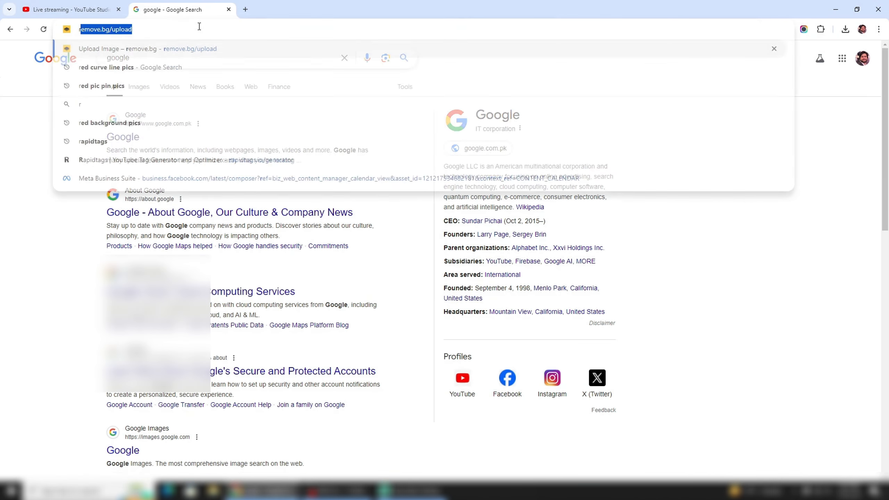
{"action": "type", "text": "dtags.io/generator"}
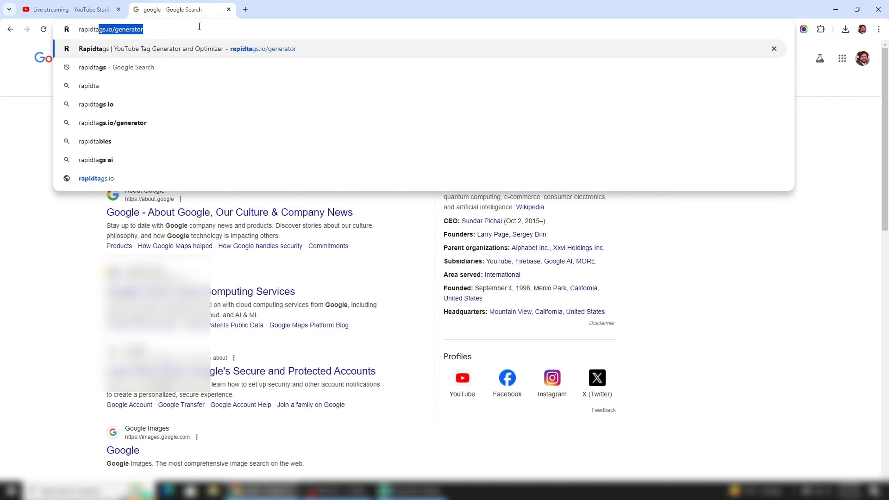
{"action": "left_click", "coordinate": [212, 49]}
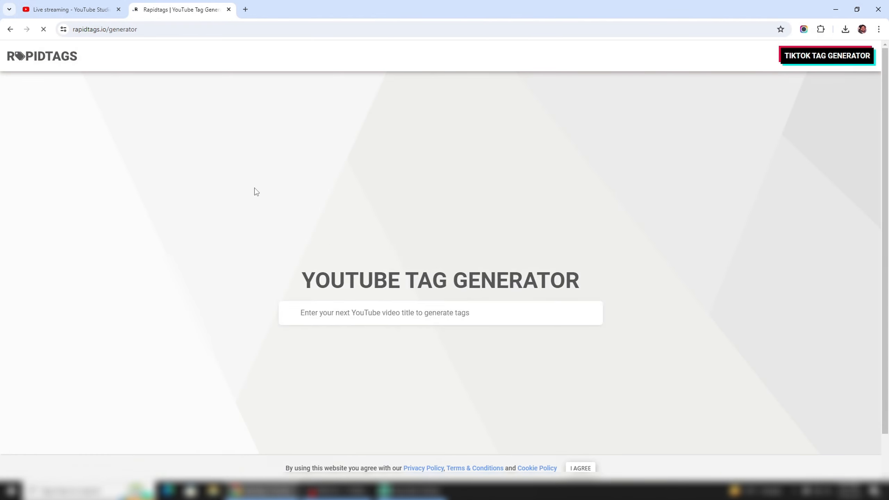
Step: Generate YouTube tags for the title "pubg live"
{"action": "left_click", "coordinate": [354, 250]}
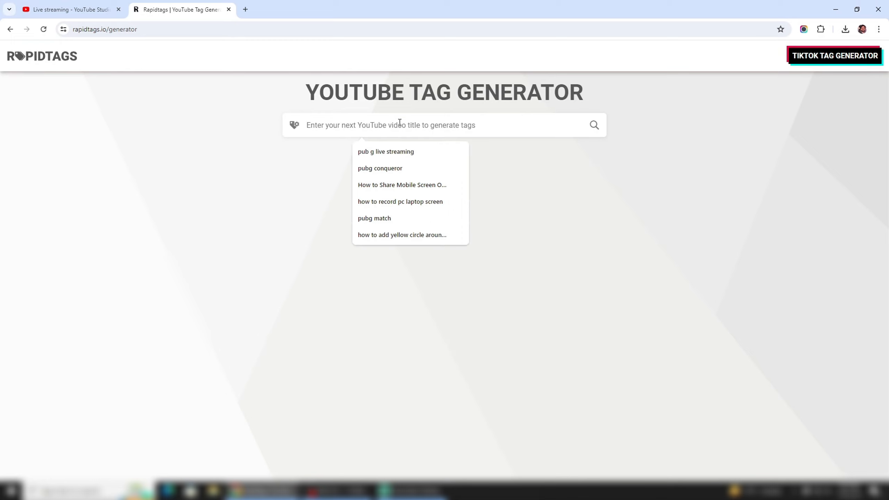
{"action": "type", "text": "pubg"}
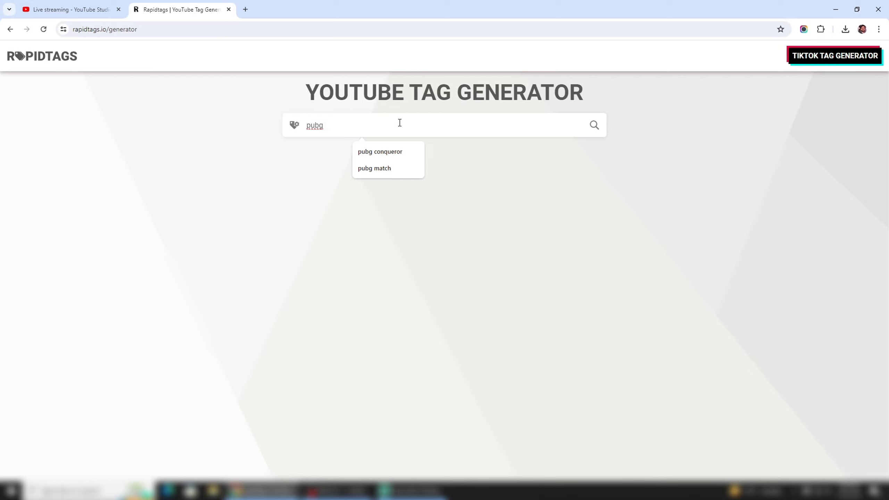
{"action": "type", "text": " live"}
{"action": "key", "text": "Return"}
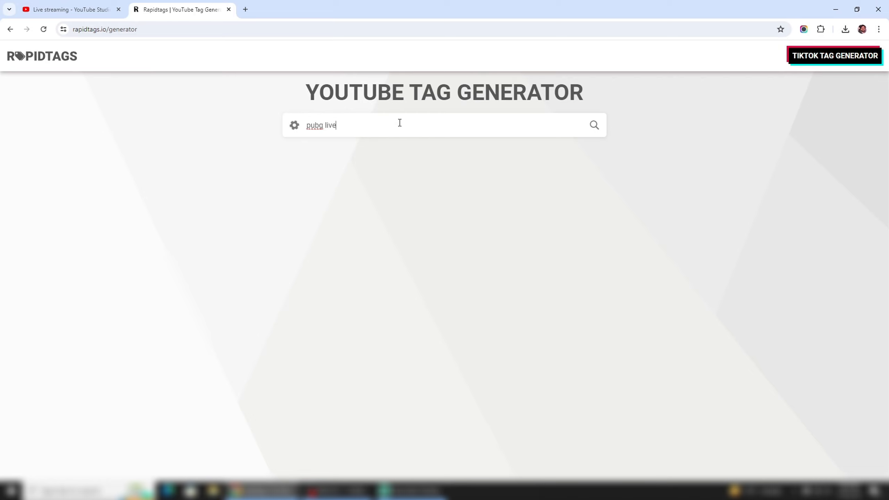
Step: Copy all the generated tags and return to the stream's tag settings in YouTube Studio
{"action": "scroll", "coordinate": [499, 368], "scroll_direction": "down", "scroll_amount": 3}
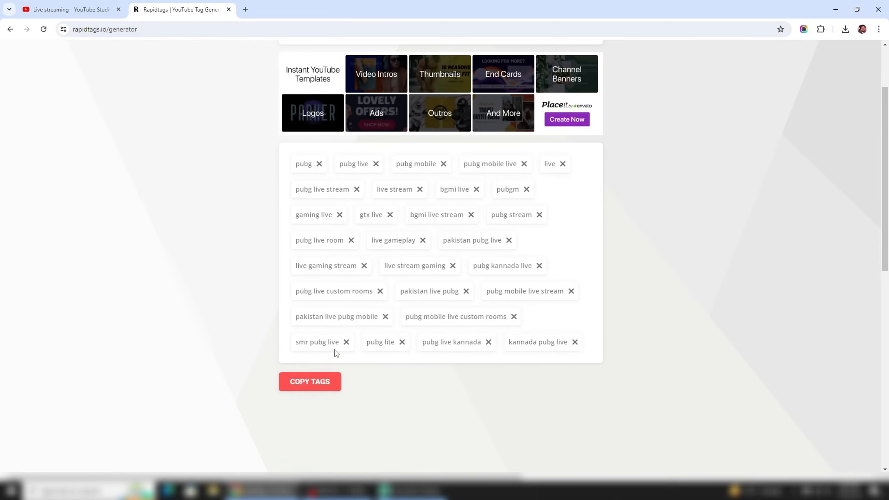
{"action": "left_click", "coordinate": [324, 382]}
{"action": "left_click", "coordinate": [70, 10]}
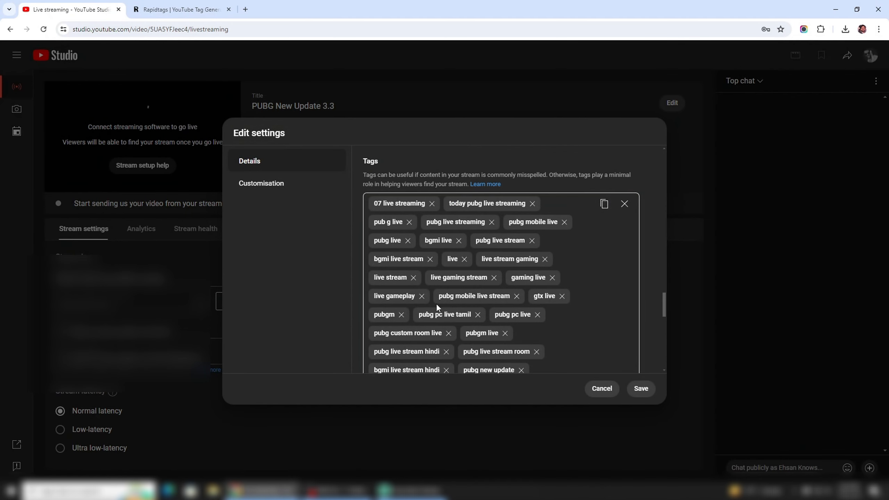
Step: Review the stream's remaining details, including language, recording date, licence, and comments and ratings, without changing them
{"action": "scroll", "coordinate": [436, 303], "scroll_direction": "down", "scroll_amount": 3}
{"action": "scroll", "coordinate": [437, 303], "scroll_direction": "down", "scroll_amount": 3}
{"action": "scroll", "coordinate": [437, 304], "scroll_direction": "down", "scroll_amount": 5}
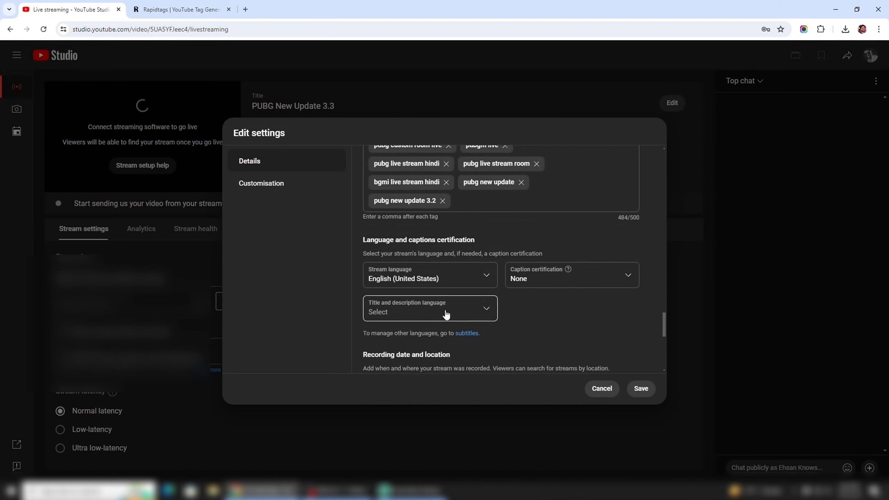
{"action": "scroll", "coordinate": [446, 319], "scroll_direction": "down", "scroll_amount": 4}
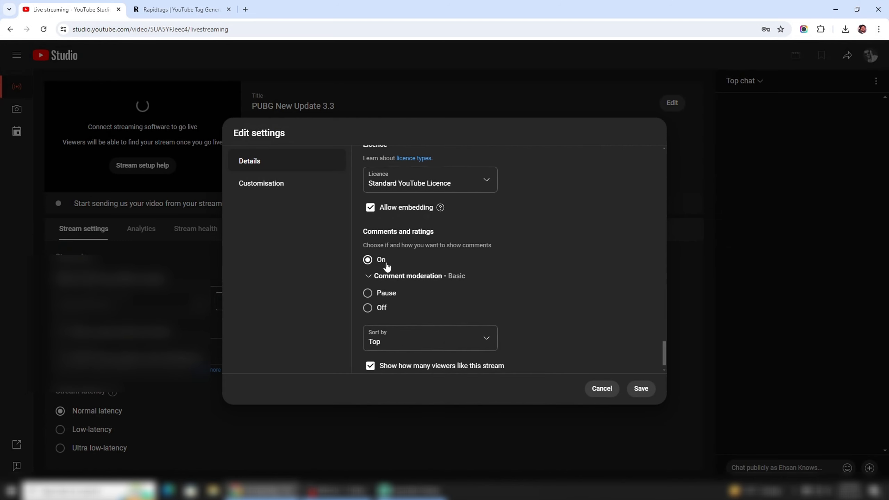
{"action": "scroll", "coordinate": [387, 266], "scroll_direction": "down", "scroll_amount": 1}
{"action": "scroll", "coordinate": [387, 266], "scroll_direction": "down", "scroll_amount": 1}
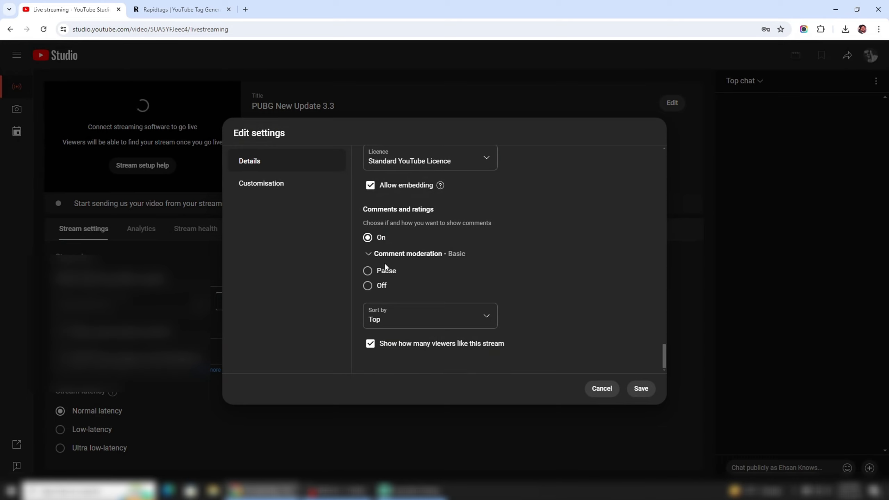
Step: In the stream's customisation settings, limit who can send live chat messages to Subscribers with a minimum subscribe time of Any duration
{"action": "left_click", "coordinate": [271, 190]}
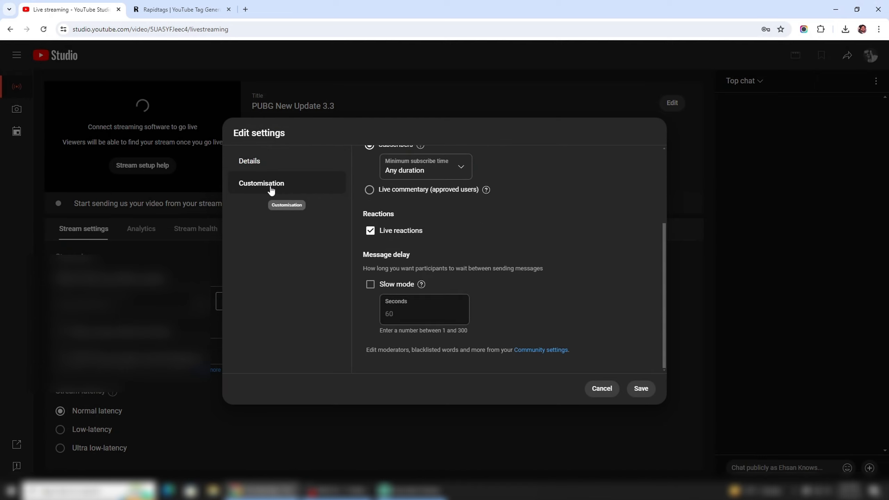
{"action": "scroll", "coordinate": [504, 249], "scroll_direction": "up", "scroll_amount": 3}
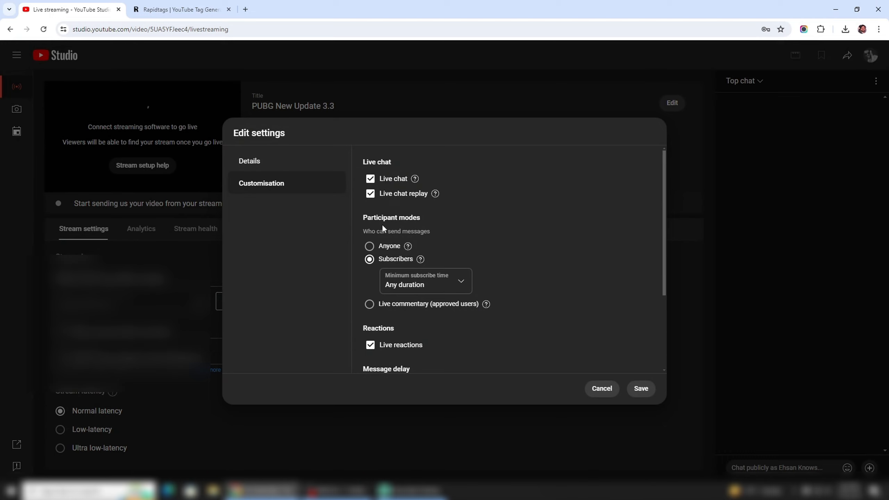
{"action": "left_click", "coordinate": [371, 248]}
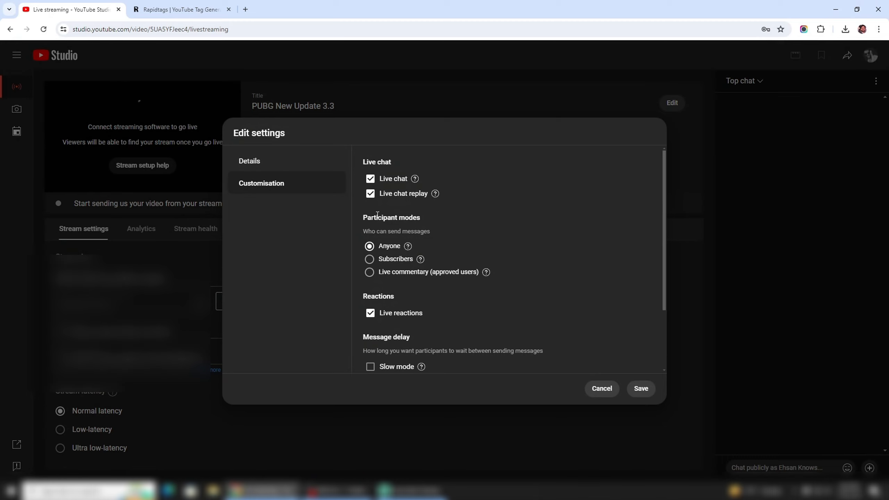
{"action": "left_click", "coordinate": [370, 260]}
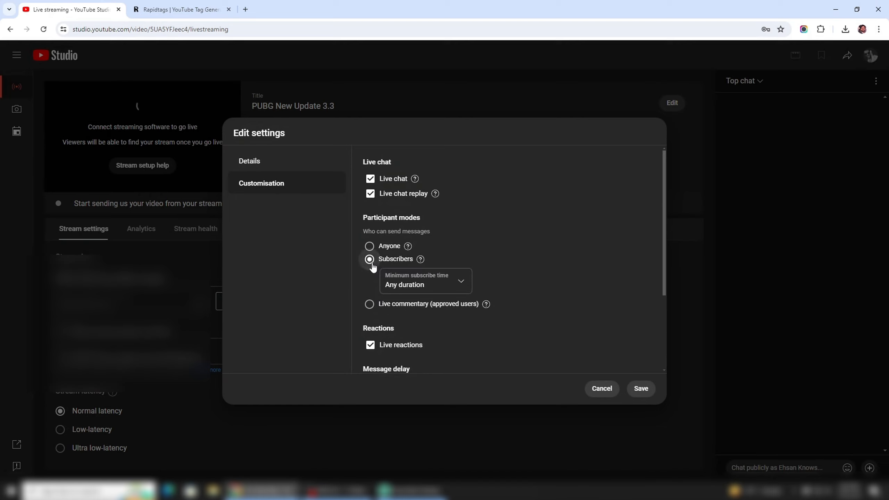
{"action": "left_click", "coordinate": [420, 285]}
{"action": "left_click", "coordinate": [421, 282]}
{"action": "left_click_drag", "start_coordinate": [460, 264], "coordinate": [363, 257]}
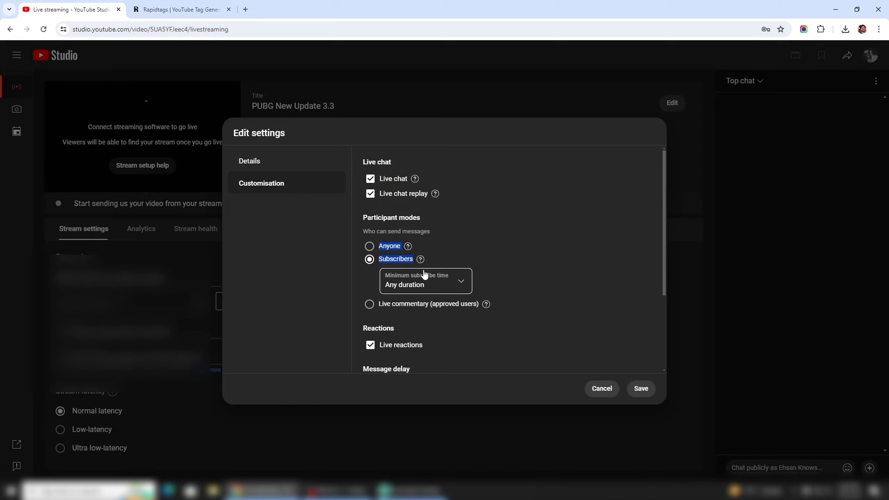
Step: Check the live reactions and message delay options, and save the edited stream settings
{"action": "scroll", "coordinate": [425, 274], "scroll_direction": "down", "scroll_amount": 3}
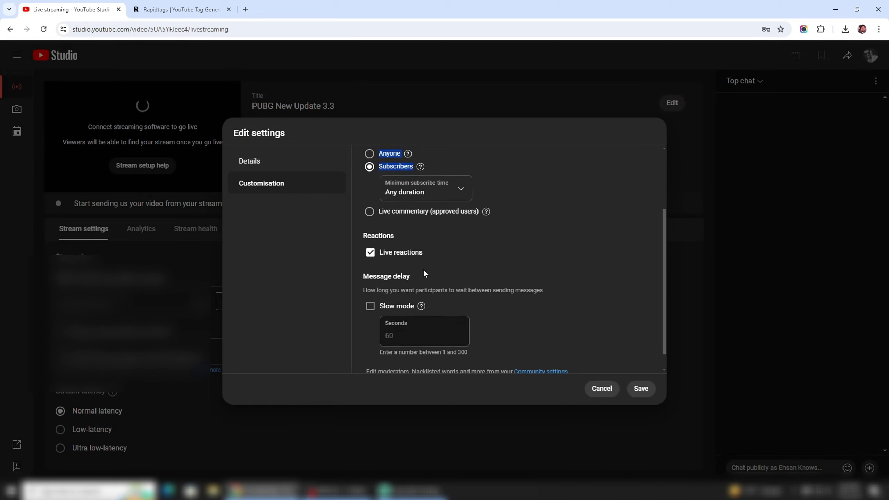
{"action": "scroll", "coordinate": [424, 273], "scroll_direction": "down", "scroll_amount": 1}
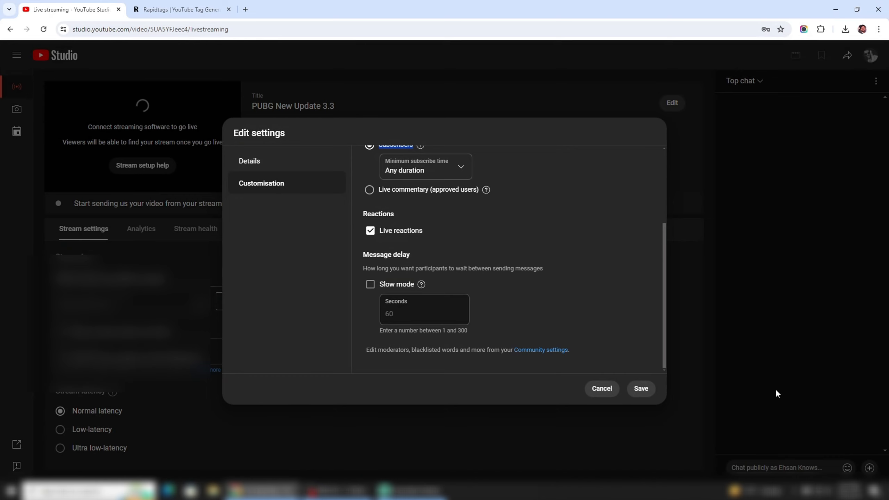
{"action": "left_click", "coordinate": [643, 391]}
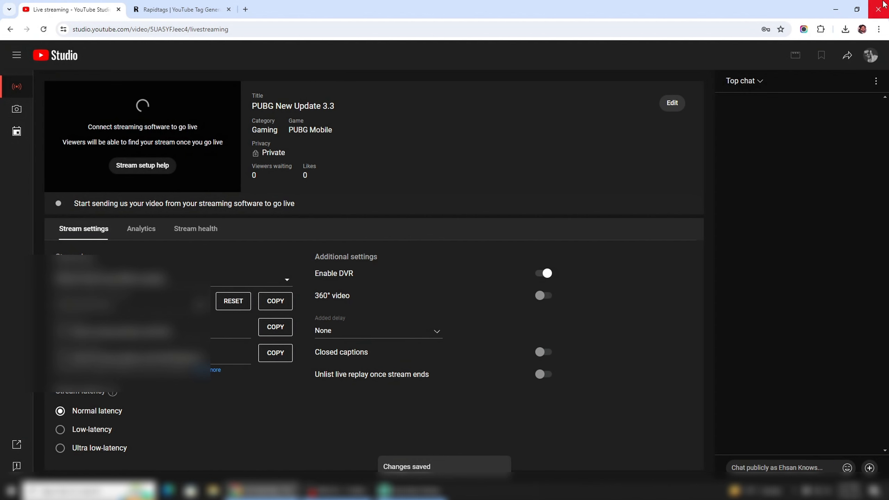
Step: Minimise the browser and Streamlabs Desktop windows
{"action": "left_click", "coordinate": [838, 8]}
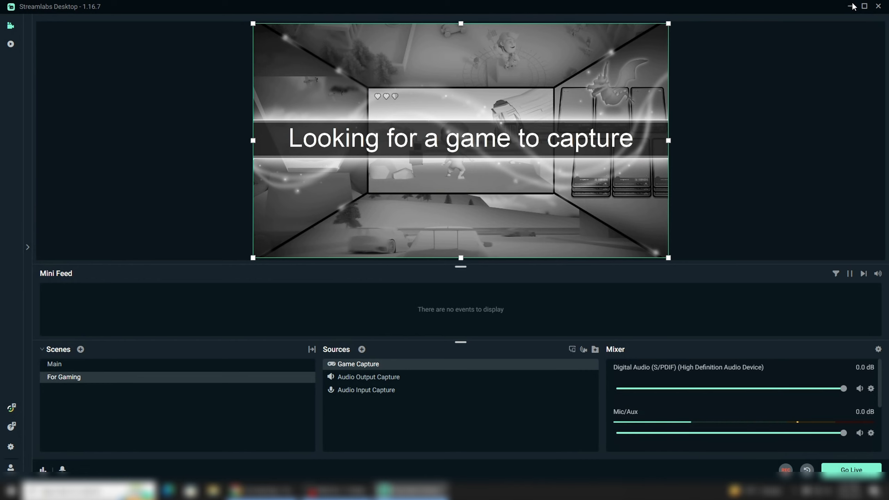
{"action": "left_click", "coordinate": [852, 9]}
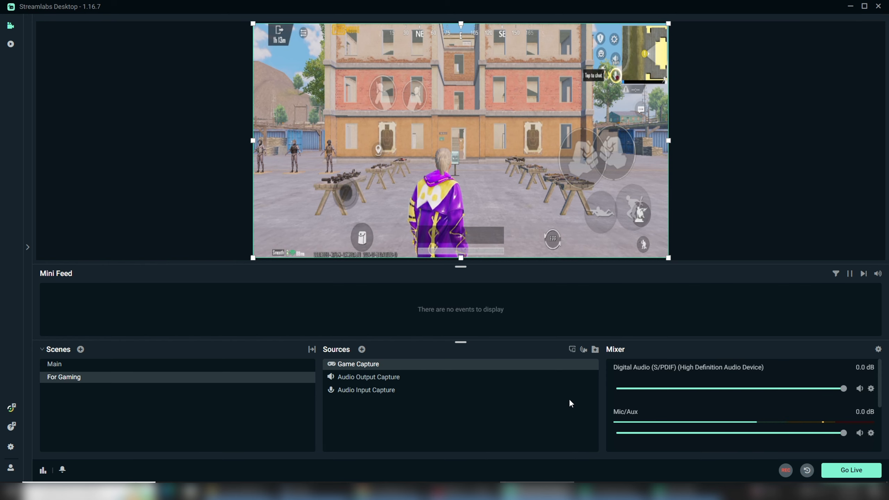
Step: Check the stream page in YouTube Studio and go live from Streamlabs Desktop with the captured game
{"action": "left_click", "coordinate": [389, 491]}
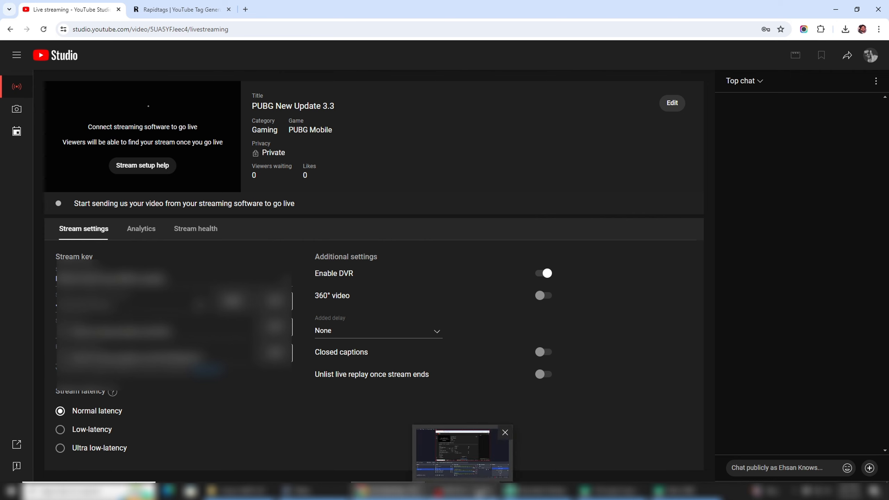
{"action": "left_click", "coordinate": [542, 490]}
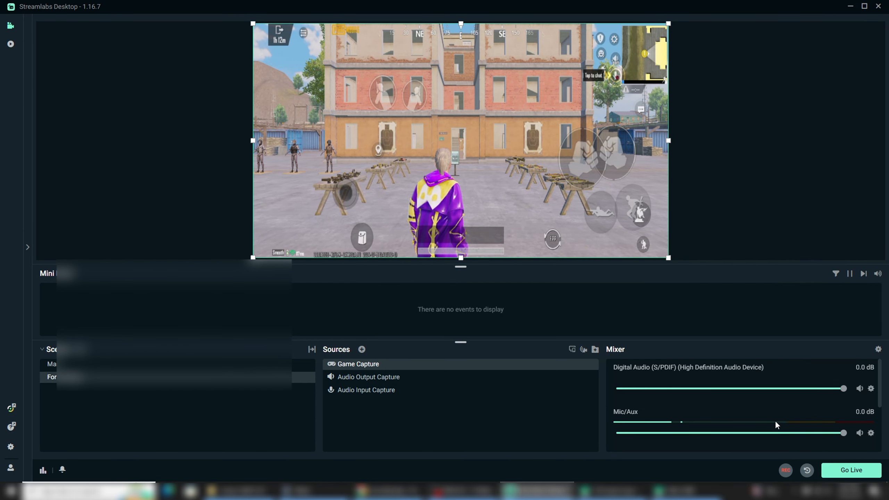
{"action": "left_click", "coordinate": [854, 474]}
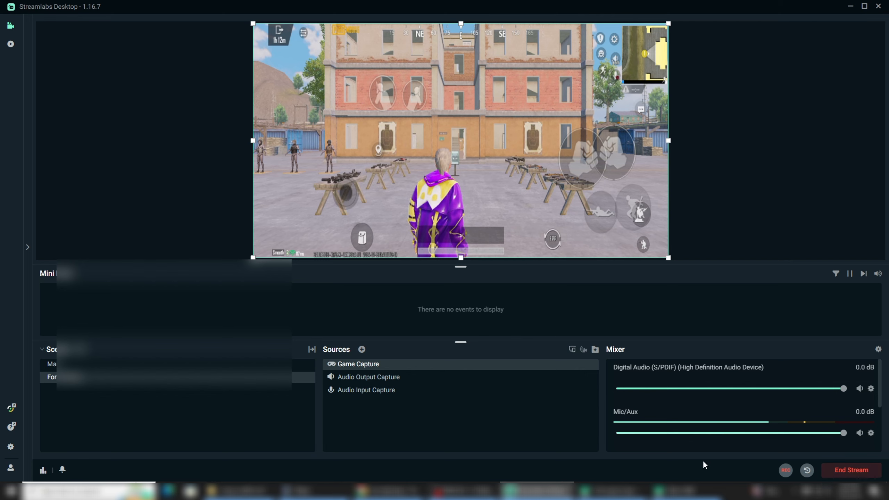
Step: Compare YouTube Studio's live preview and connection status with the Streamlabs Desktop output side by side, and restore Streamlabs Desktop to full size
{"action": "left_click", "coordinate": [389, 490]}
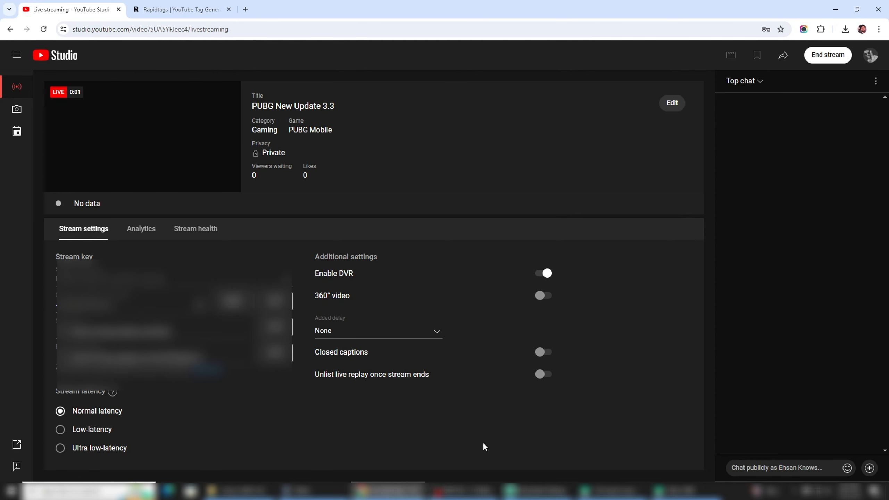
{"action": "left_click", "coordinate": [504, 491]}
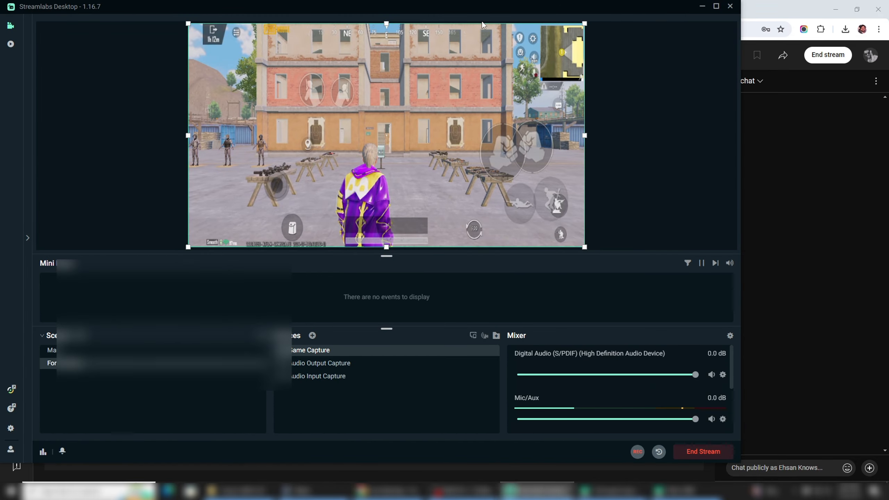
{"action": "left_click_drag", "start_coordinate": [457, 24], "coordinate": [493, 27]}
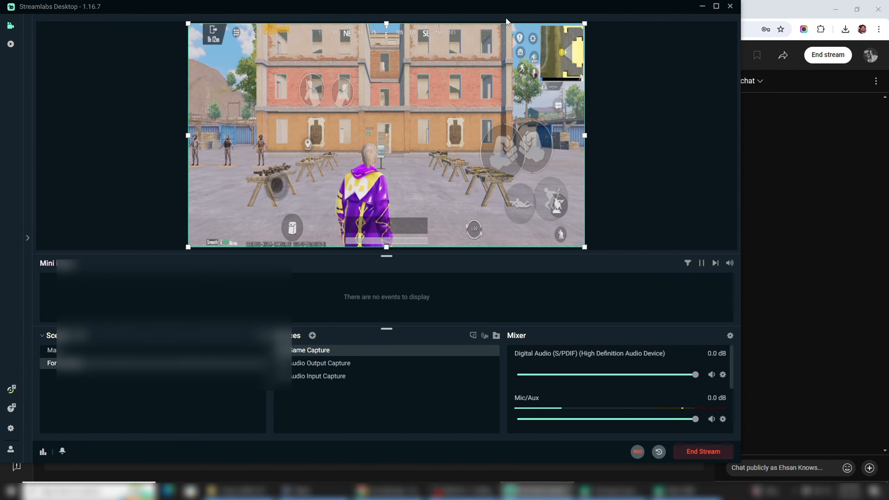
{"action": "left_click_drag", "start_coordinate": [545, 4], "coordinate": [738, 72]}
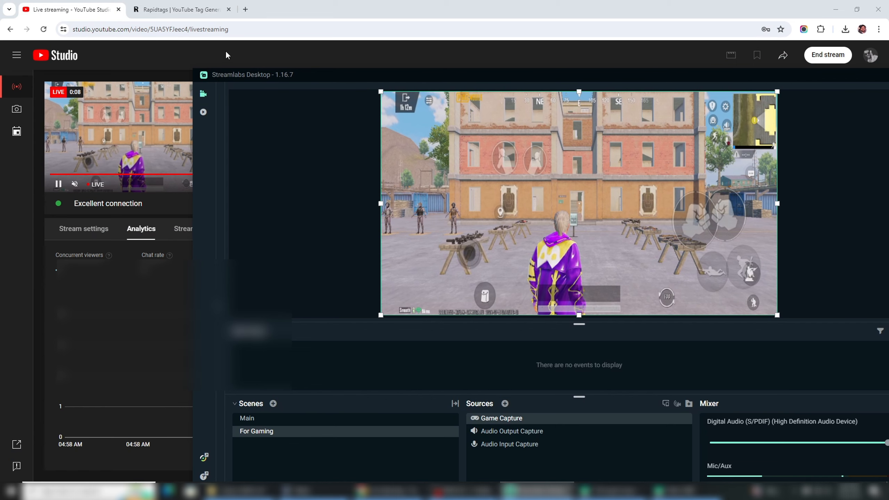
{"action": "left_click_drag", "start_coordinate": [195, 67], "coordinate": [361, 129]}
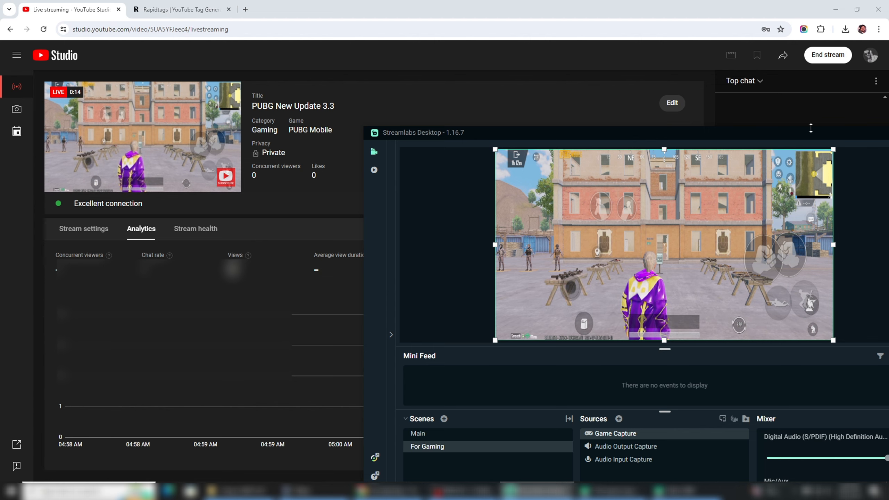
{"action": "left_click", "coordinate": [871, 137]}
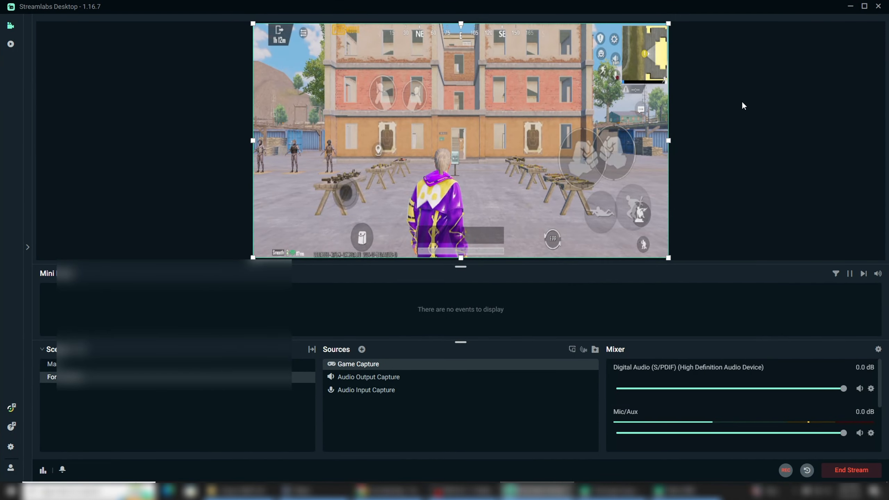